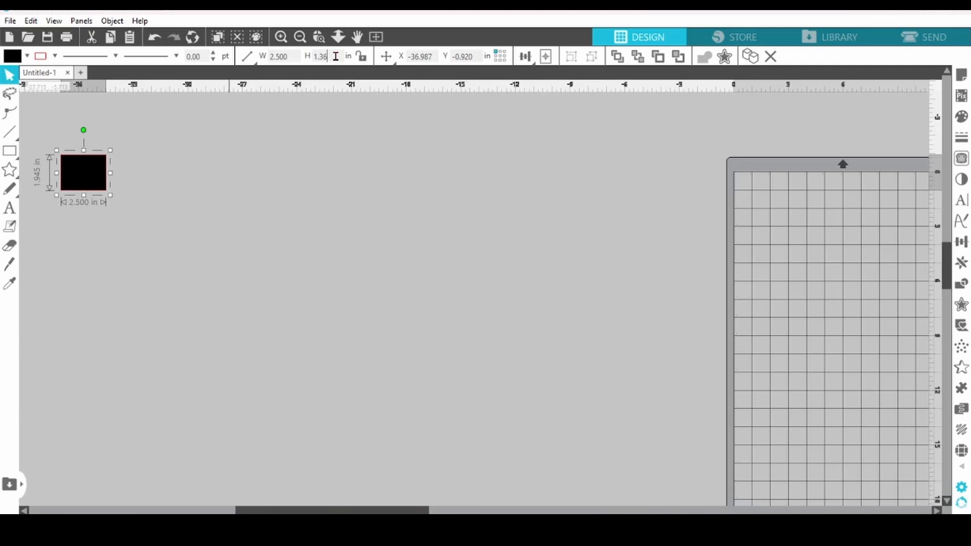
- Set the black rectangle's height to 1.361 in and place two duplicates of it in a row to its right
{"action": "key", "text": "Return"}
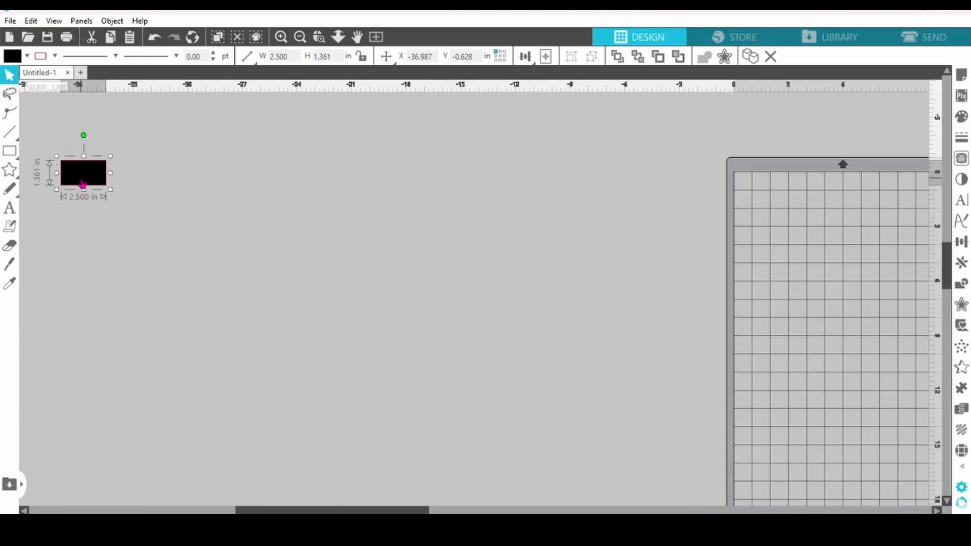
{"action": "left_click", "coordinate": [750, 56]}
{"action": "left_click_drag", "start_coordinate": [132, 181], "coordinate": [387, 178]}
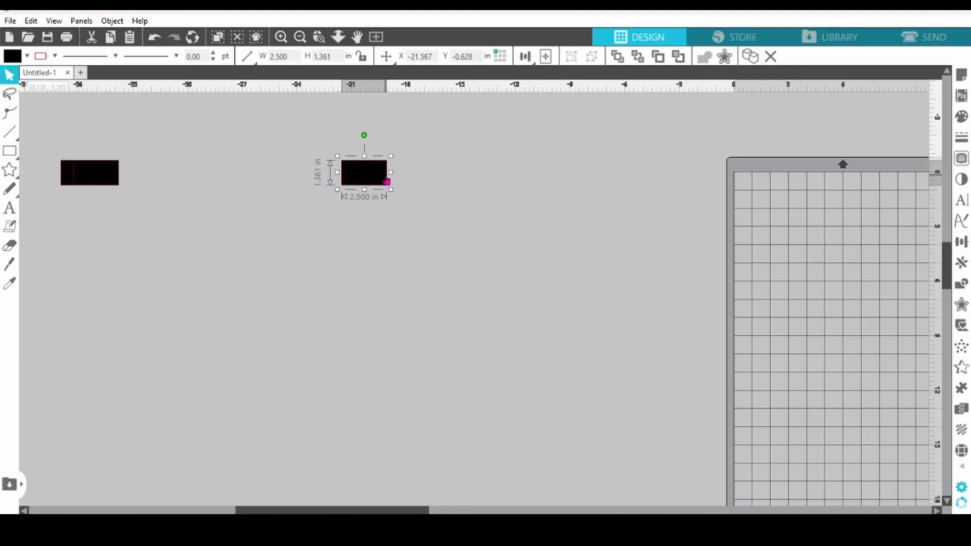
{"action": "left_click_drag", "start_coordinate": [83, 174], "coordinate": [172, 174]}
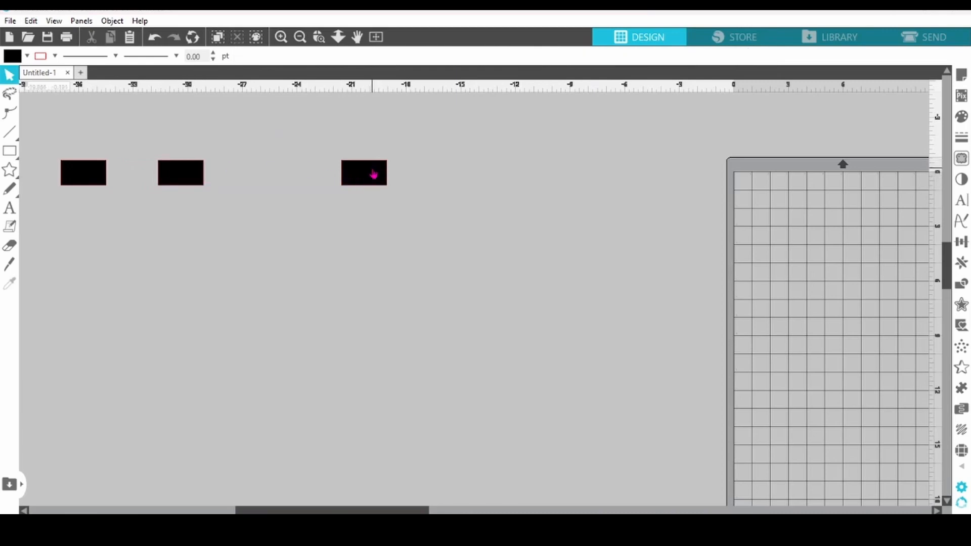
- Set the middle rectangle's width to 16.5 in
{"action": "left_click", "coordinate": [200, 179]}
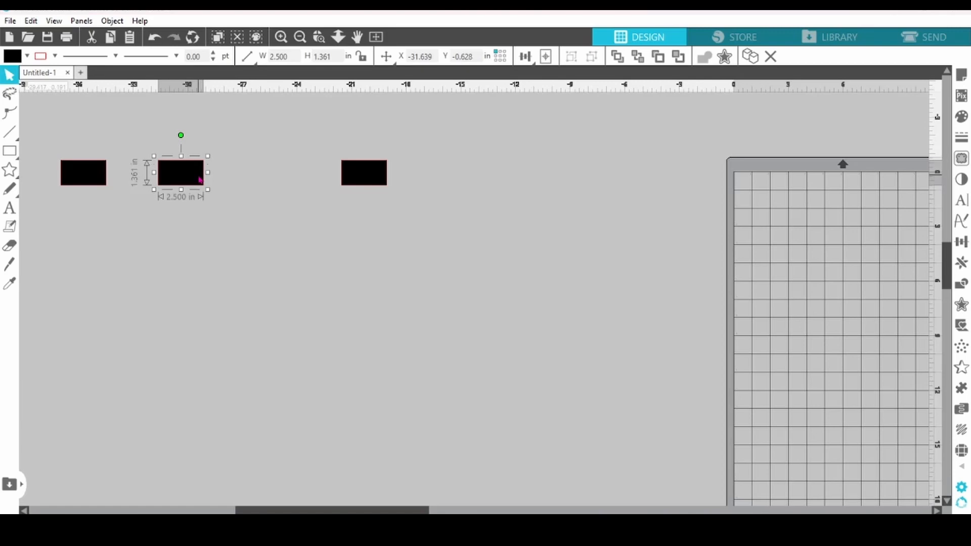
{"action": "left_click", "coordinate": [293, 55]}
{"action": "type", "text": "16.5"}
{"action": "key", "text": "Return"}
- Arrange the rectangles in one row with the long bar between the two short ones, leaving small gaps
{"action": "left_click_drag", "start_coordinate": [364, 174], "coordinate": [488, 174]}
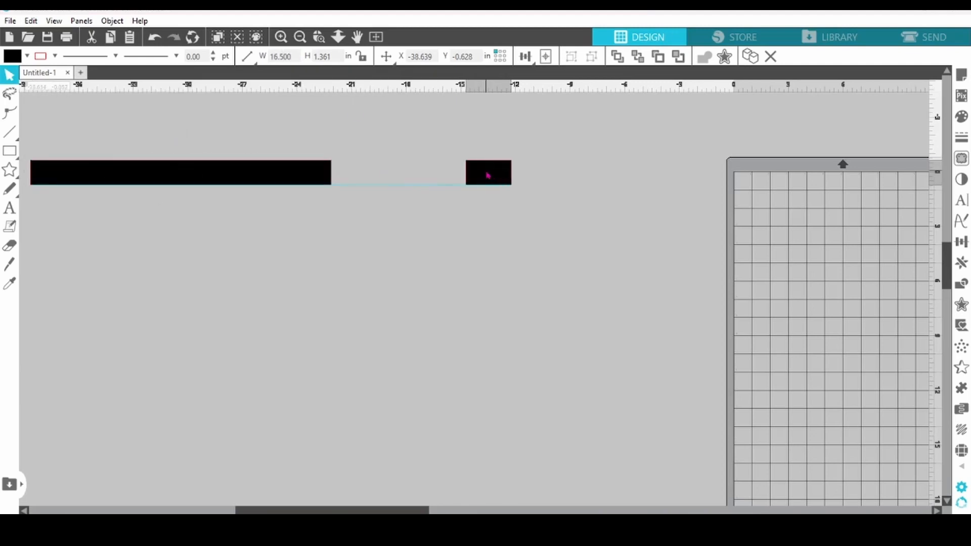
{"action": "left_click_drag", "start_coordinate": [329, 176], "coordinate": [416, 178]}
{"action": "left_click_drag", "start_coordinate": [476, 181], "coordinate": [439, 181]}
- Duplicate the long bar three times and move the copies below the row, one directly underneath and two lower down
{"action": "left_click", "coordinate": [387, 183]}
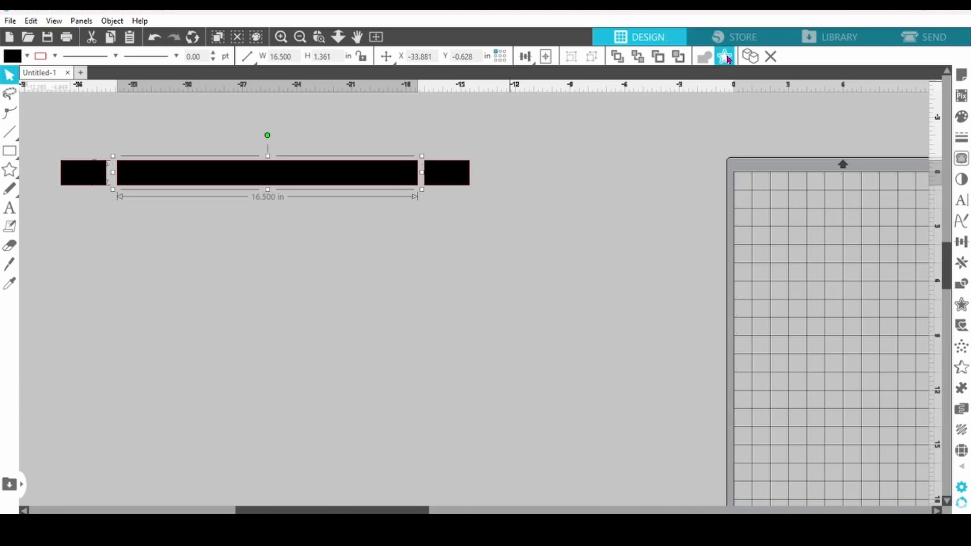
{"action": "left_click", "coordinate": [749, 62]}
{"action": "left_click", "coordinate": [750, 61]}
{"action": "left_click", "coordinate": [749, 62]}
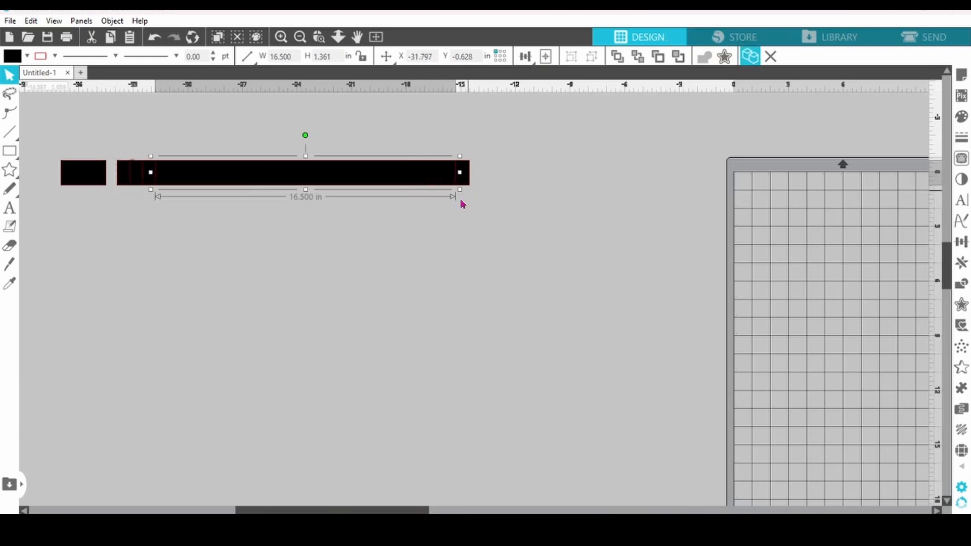
{"action": "left_click_drag", "start_coordinate": [423, 184], "coordinate": [394, 357]}
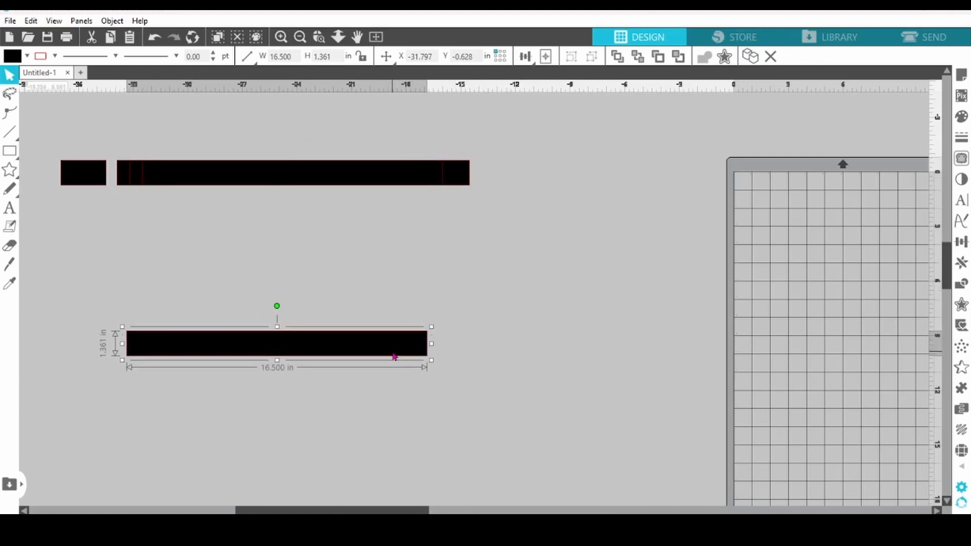
{"action": "left_click_drag", "start_coordinate": [356, 182], "coordinate": [338, 318]}
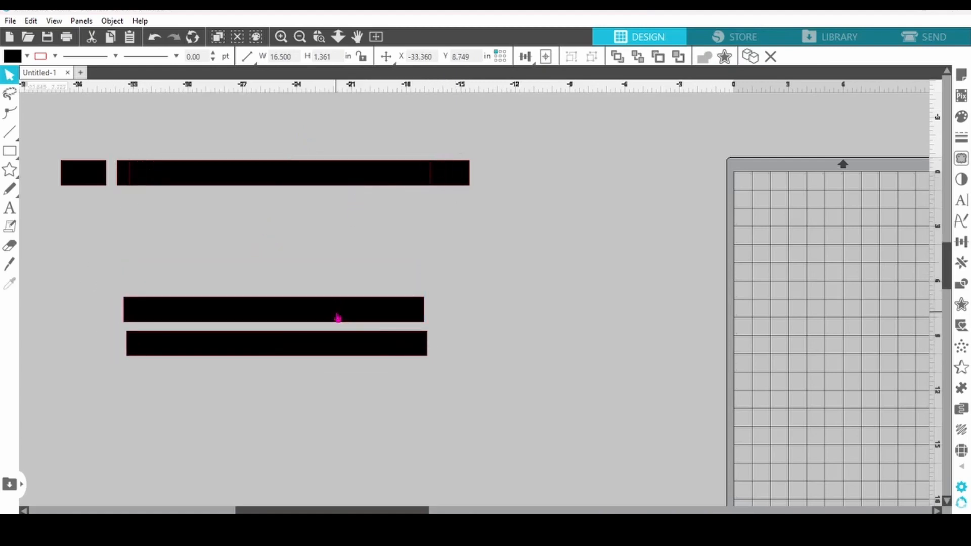
{"action": "left_click_drag", "start_coordinate": [323, 183], "coordinate": [314, 214]}
{"action": "left_click", "coordinate": [142, 134]}
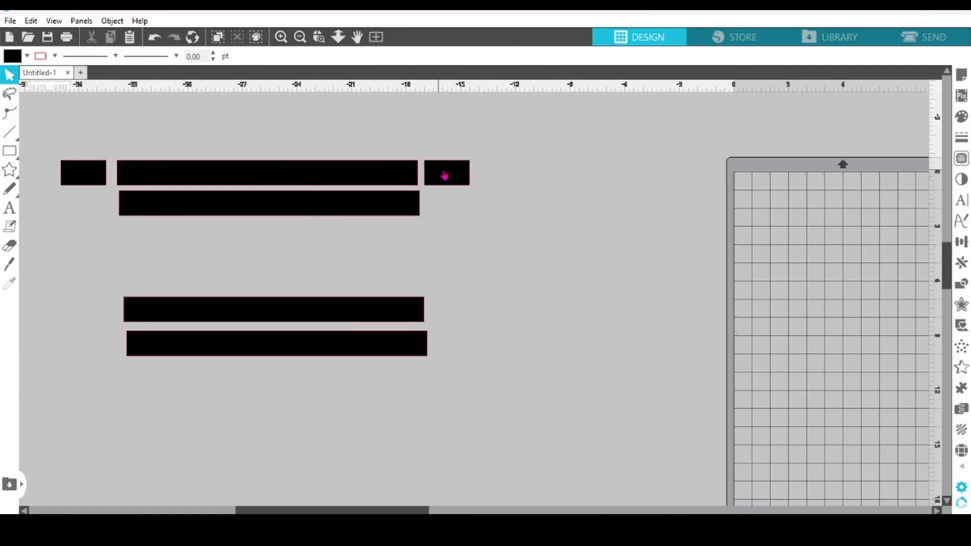
- Draw a rounded rectangle about 4 in wide and 1.3 in high beside the second bar and convert it to a path
{"action": "left_click", "coordinate": [385, 209]}
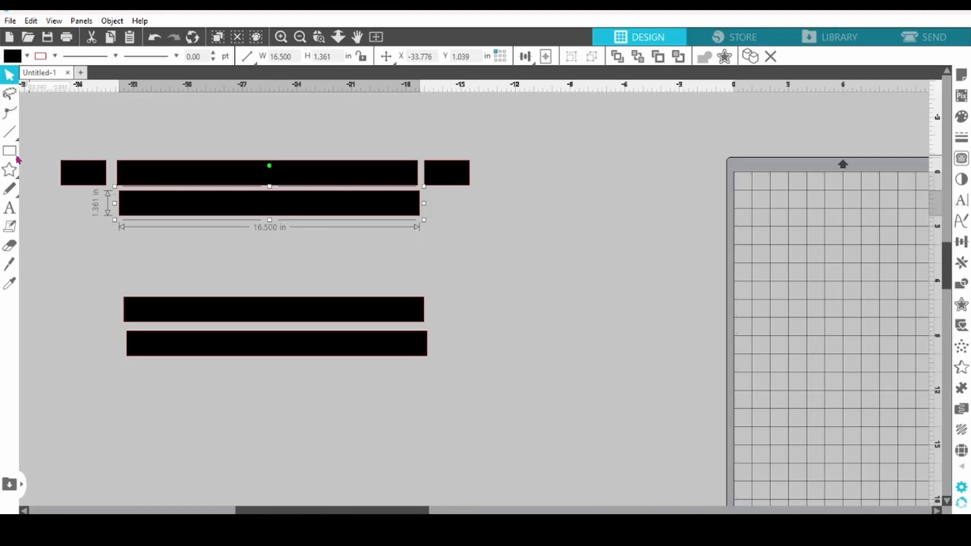
{"action": "mouse_move", "coordinate": [8, 156]}
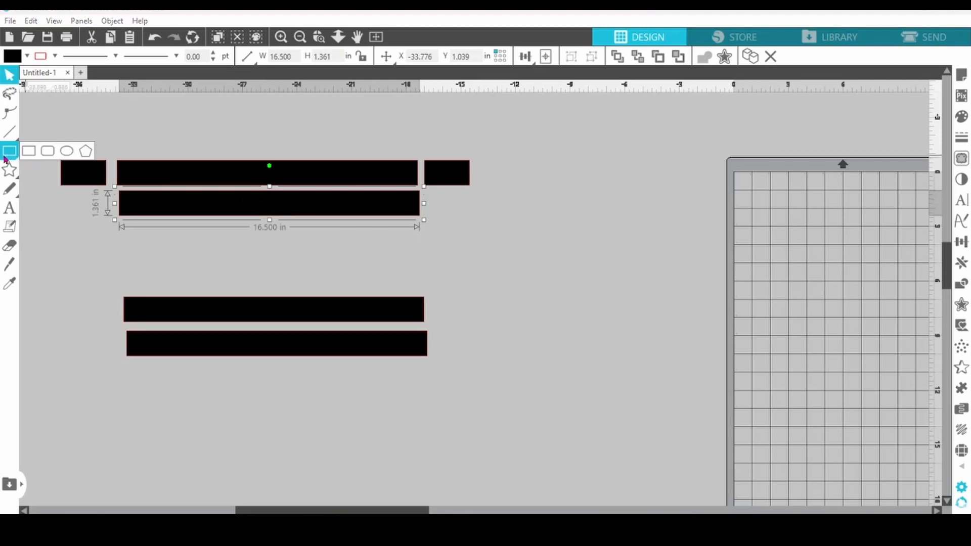
{"action": "left_click", "coordinate": [48, 150]}
{"action": "mouse_move", "coordinate": [439, 197]}
{"action": "left_mouse_down"}
{"action": "mouse_move", "coordinate": [509, 226]}
{"action": "mouse_move", "coordinate": [496, 219]}
{"action": "left_mouse_up"}
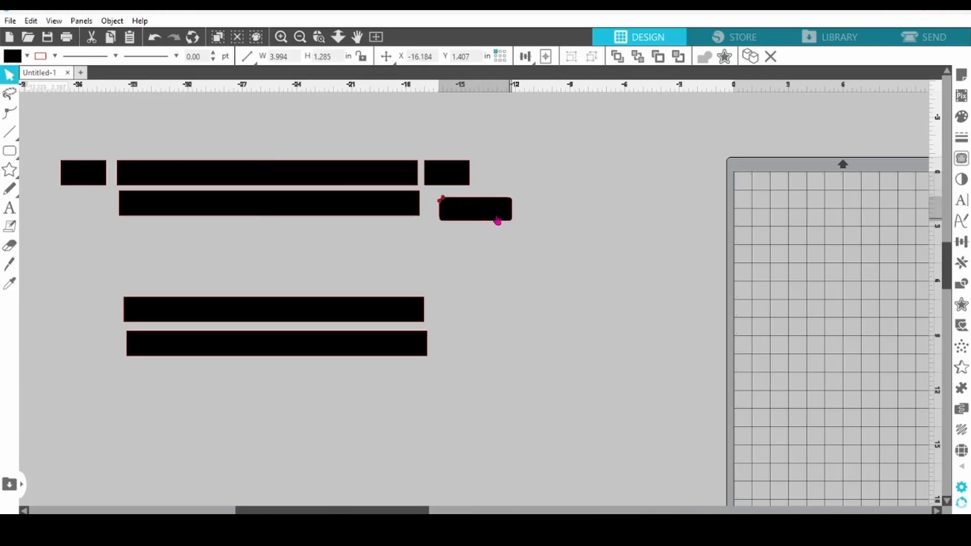
{"action": "right_click", "coordinate": [496, 219]}
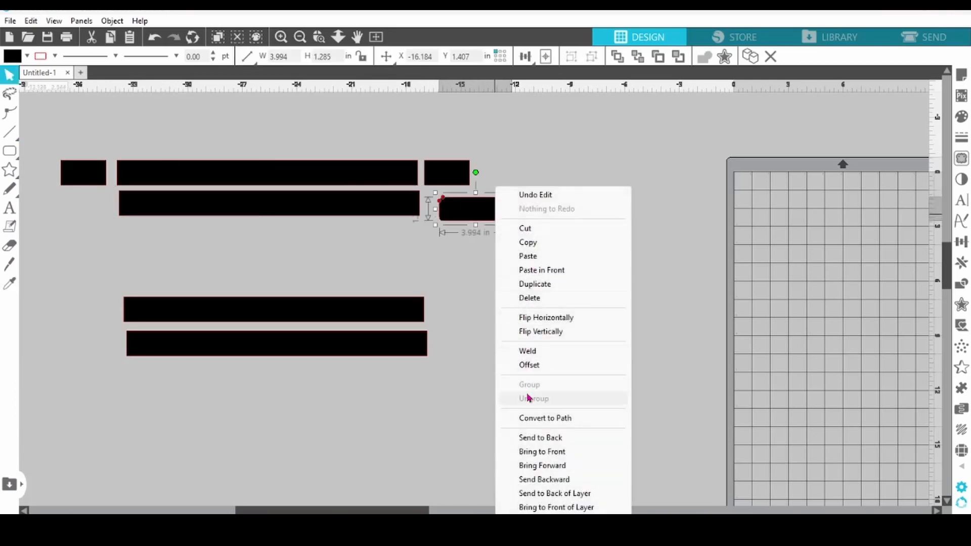
{"action": "left_click", "coordinate": [536, 418]}
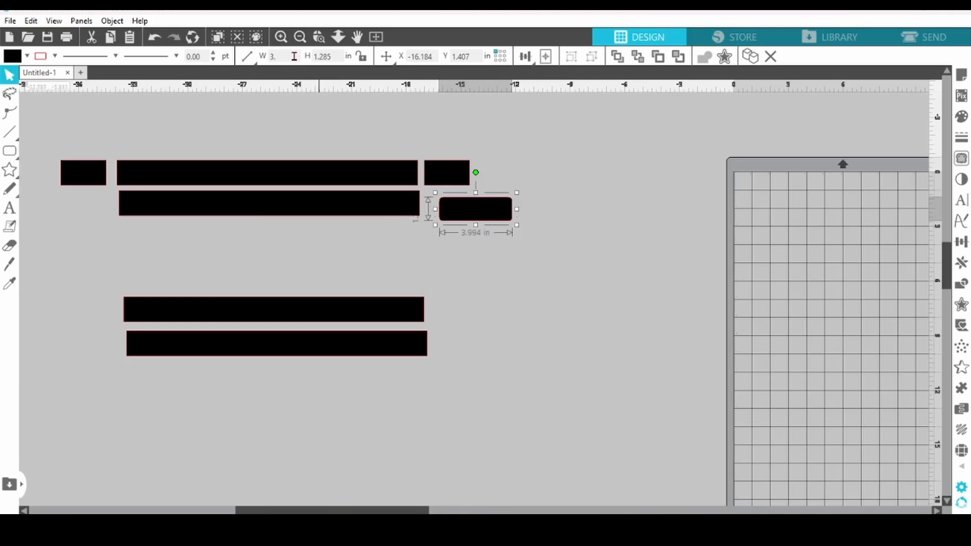
- Set the rounded rectangle's size to 3 in wide and 0.75 in high
{"action": "key", "text": "Return"}
{"action": "left_click", "coordinate": [335, 57]}
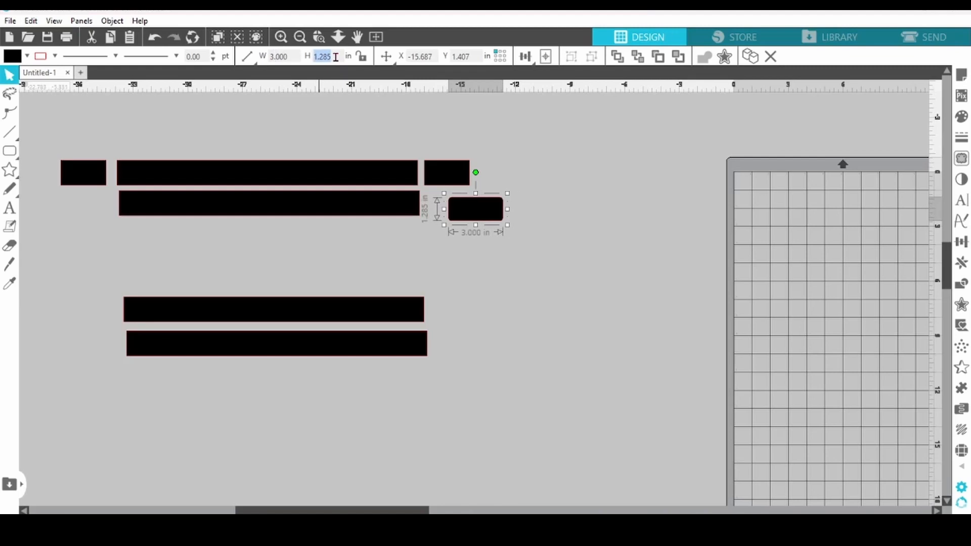
{"action": "type", "text": ".75"}
{"action": "key", "text": "Return"}
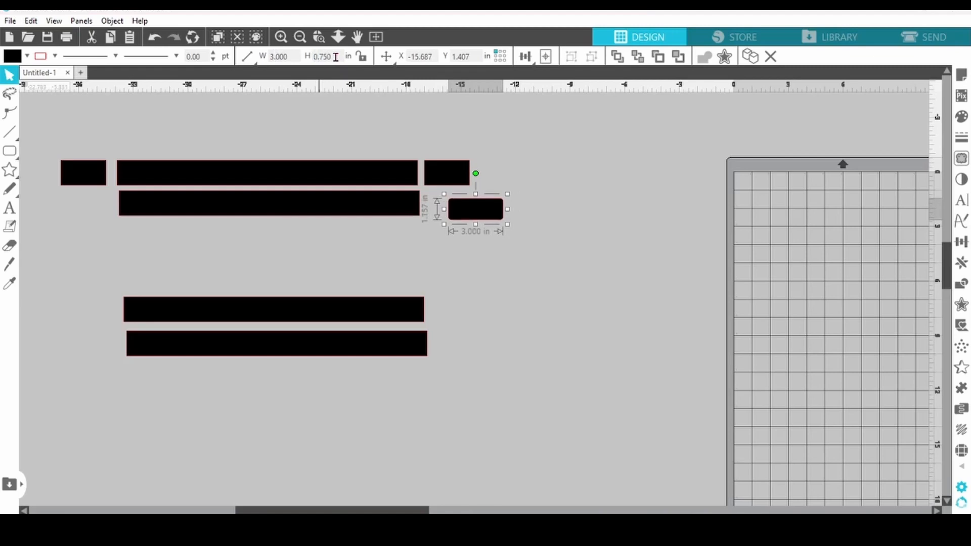
- Center the rounded rectangle on the second long bar and combine both into a compound path to cut out a window
{"action": "left_click_drag", "start_coordinate": [468, 214], "coordinate": [280, 208]}
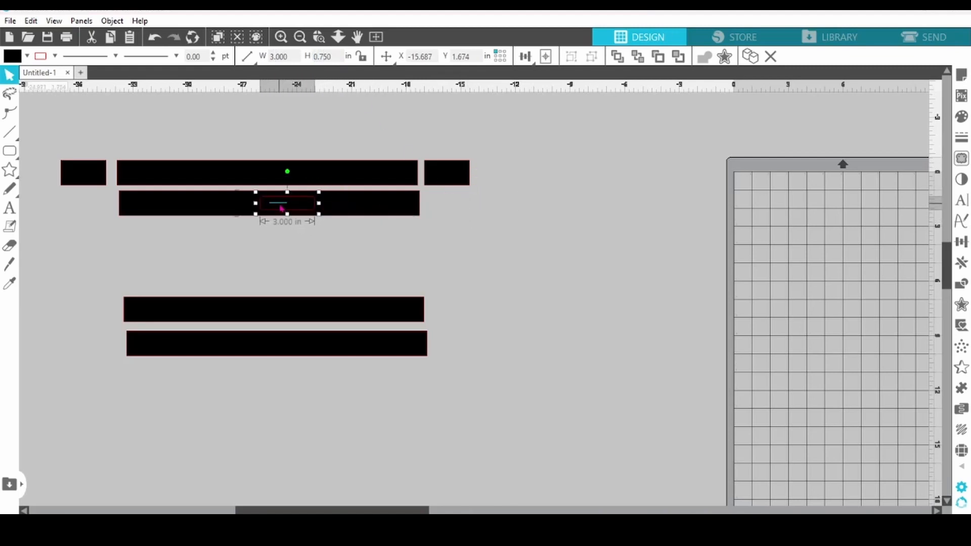
{"action": "left_click", "coordinate": [285, 233]}
{"action": "left_click", "coordinate": [284, 212]}
{"action": "left_click", "coordinate": [284, 208], "text": "shift"}
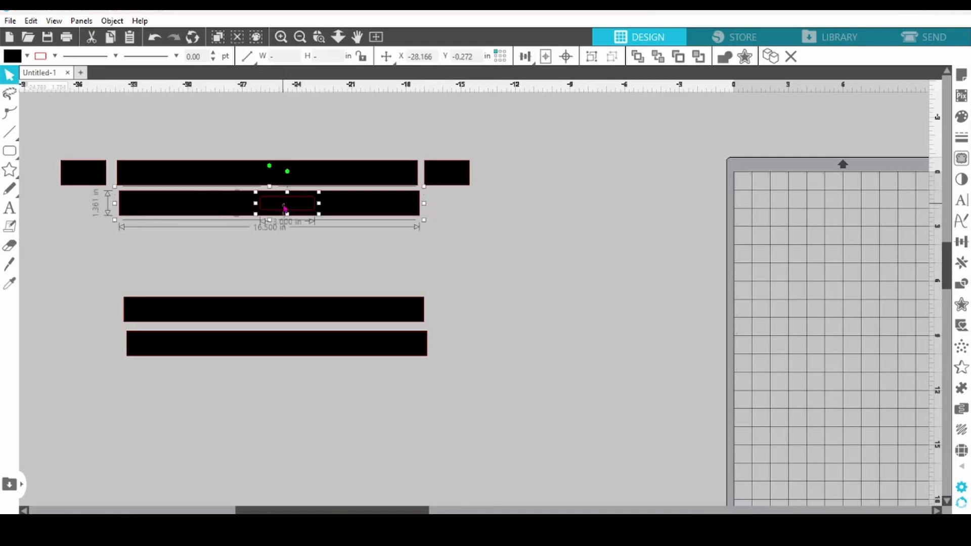
{"action": "left_click", "coordinate": [565, 58]}
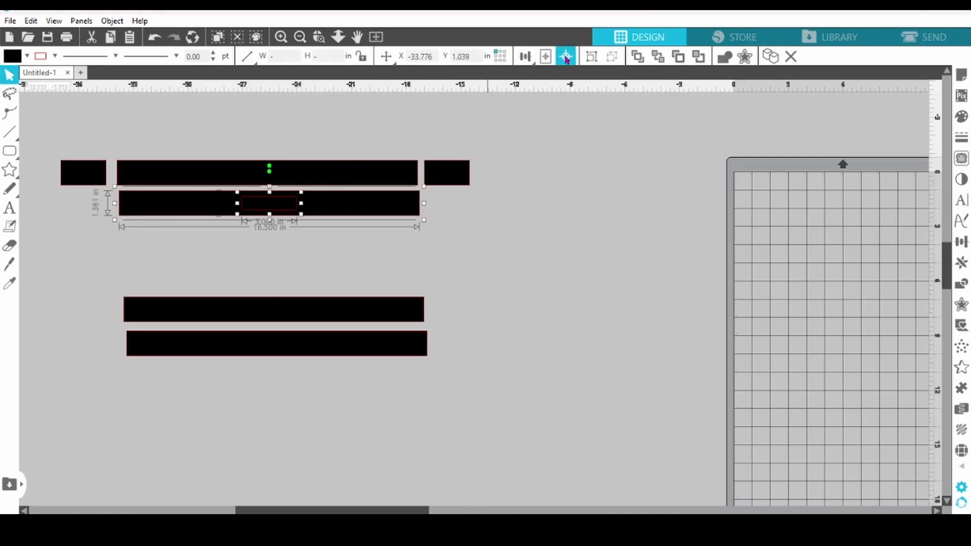
{"action": "right_click", "coordinate": [295, 211]}
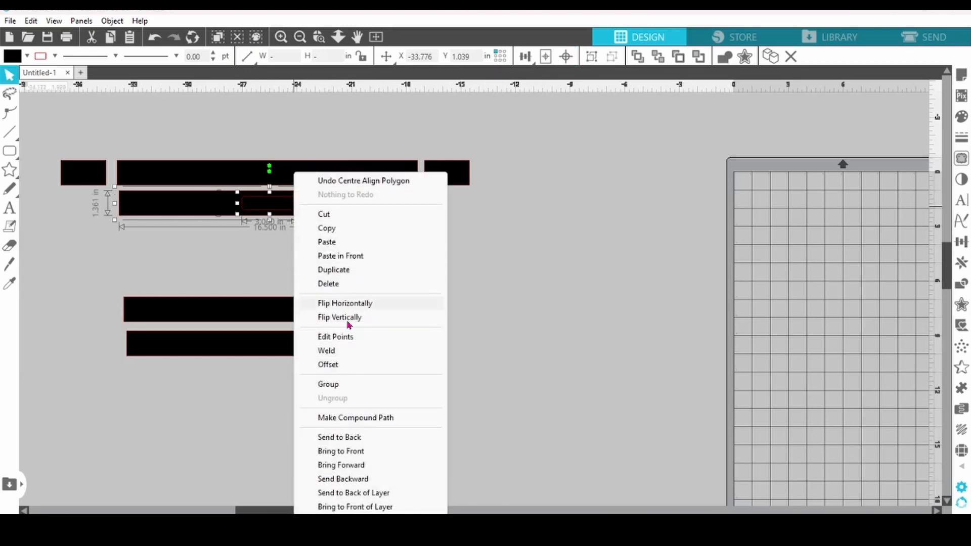
{"action": "left_click", "coordinate": [348, 418]}
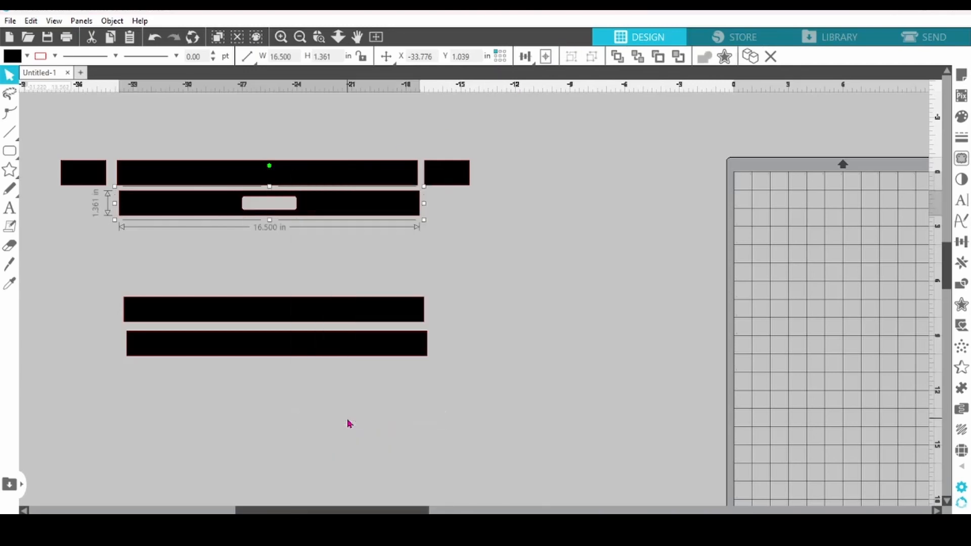
- Move the third long bar directly below the bar with the window and set its height to 4.75 in
{"action": "left_click_drag", "start_coordinate": [244, 317], "coordinate": [241, 243]}
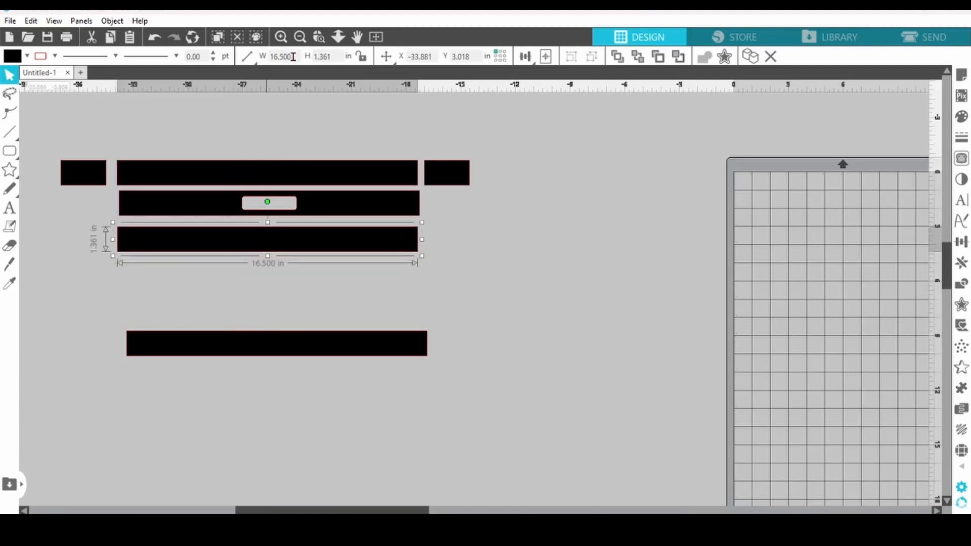
{"action": "double_click", "coordinate": [337, 60]}
{"action": "type", "text": "4.75"}
{"action": "key", "text": "Return"}
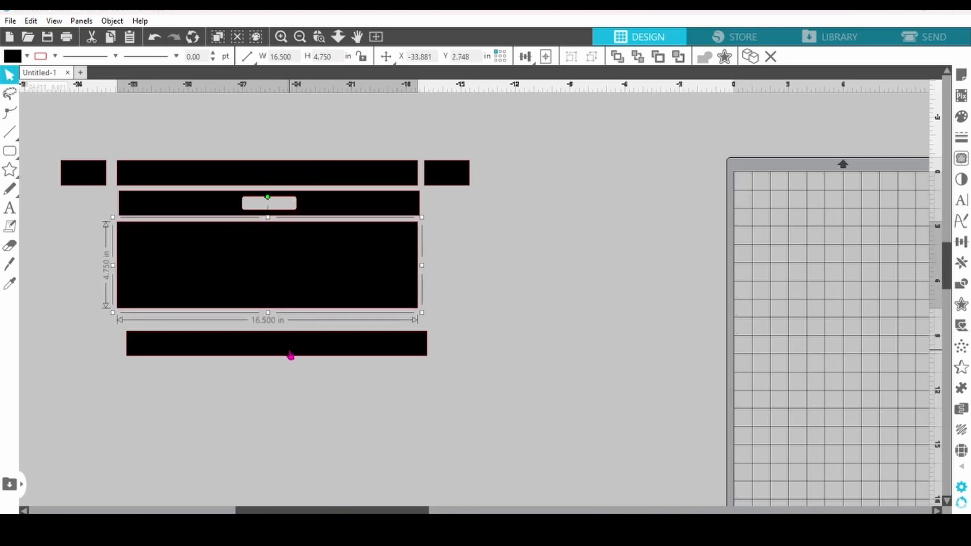
- Move the last long bar directly under the large rectangle and set its height to 0.87 in
{"action": "left_click_drag", "start_coordinate": [291, 354], "coordinate": [280, 337]}
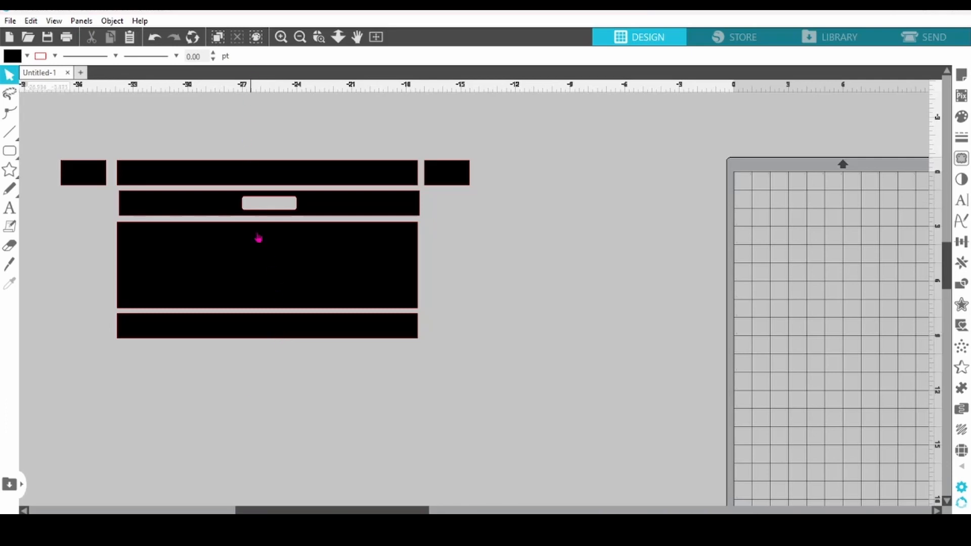
{"action": "left_click", "coordinate": [262, 326]}
{"action": "double_click", "coordinate": [331, 56]}
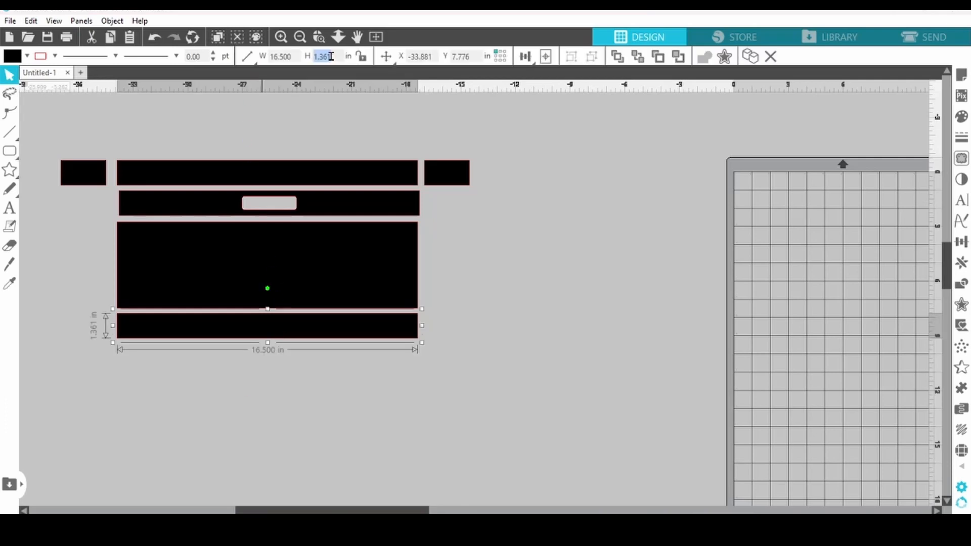
{"action": "type", "text": ".87"}
{"action": "key", "text": "Return"}
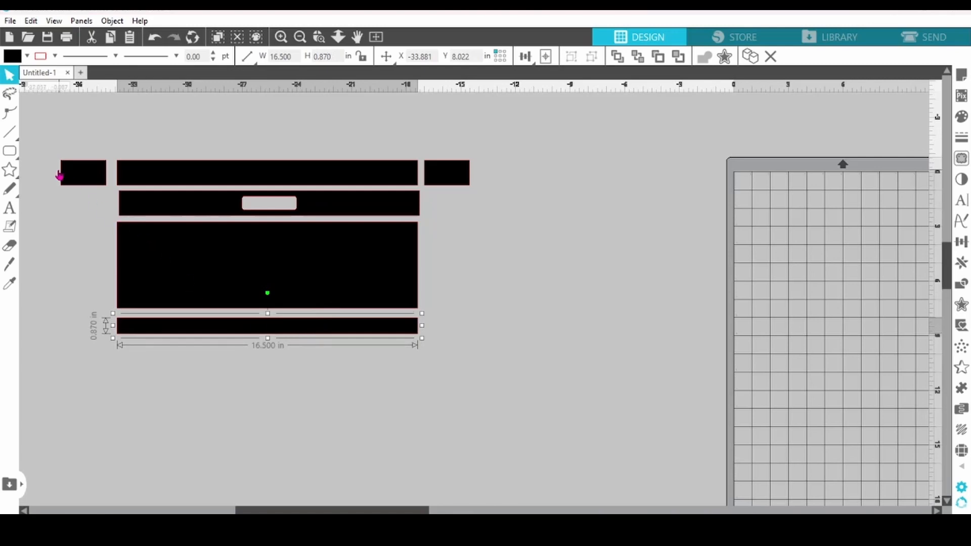
- Draw a white-filled rounded rectangle about 3.8 in wide and 0.9 in high below the bars and convert it to a path
{"action": "left_click", "coordinate": [12, 153]}
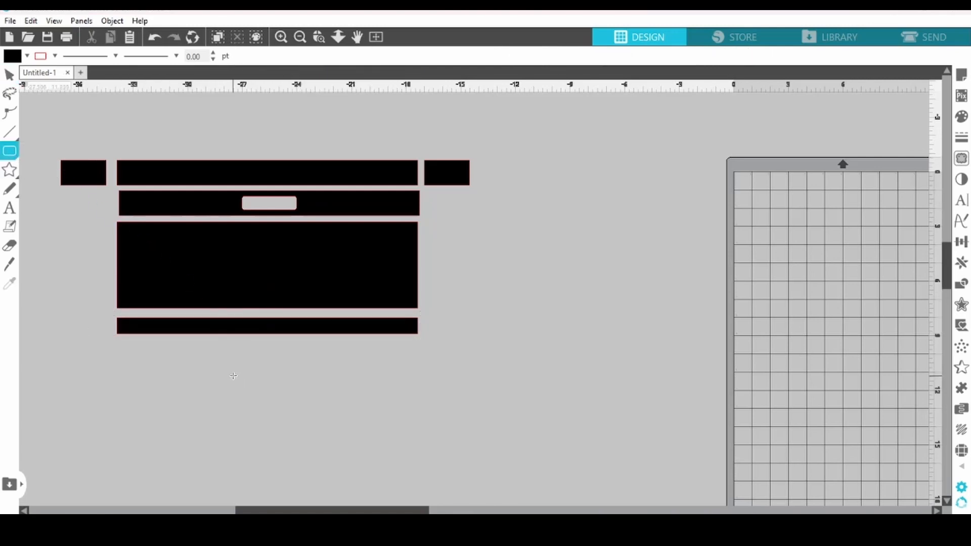
{"action": "left_click_drag", "start_coordinate": [232, 376], "coordinate": [302, 392]}
{"action": "left_click", "coordinate": [26, 56]}
{"action": "left_click", "coordinate": [25, 102]}
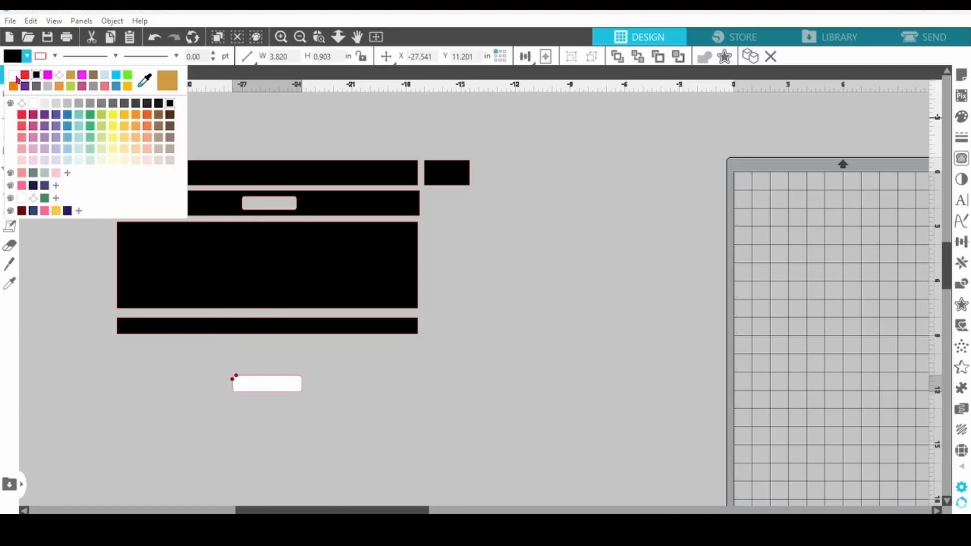
{"action": "right_click", "coordinate": [251, 385]}
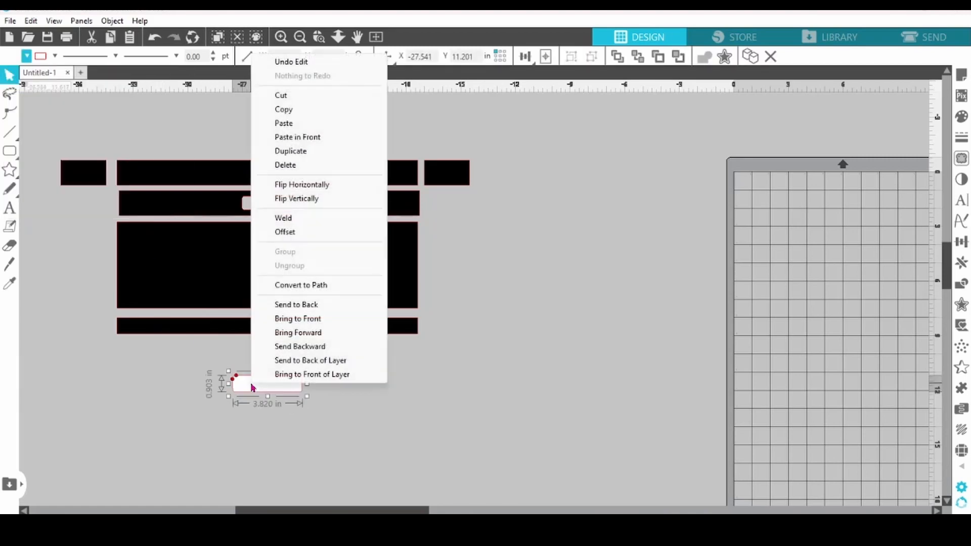
{"action": "left_click", "coordinate": [283, 287]}
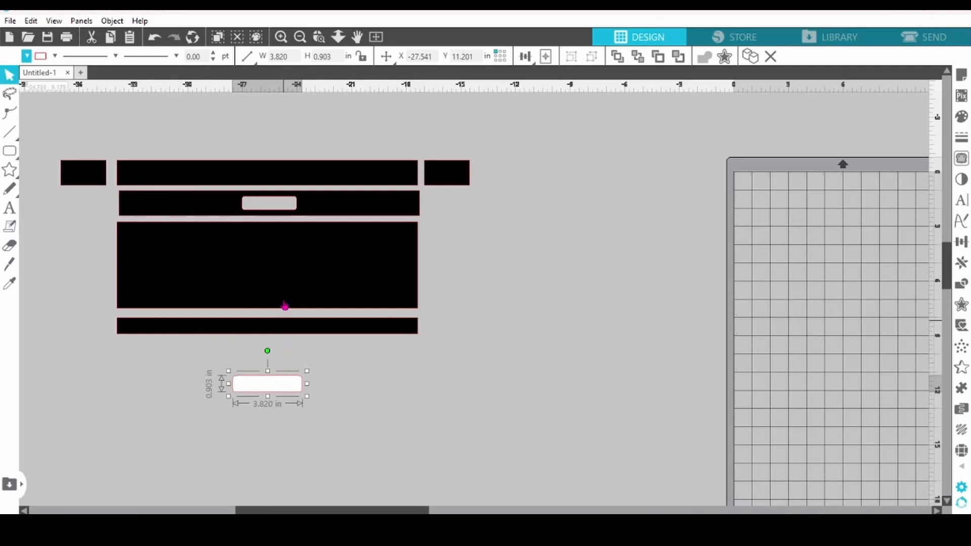
- Set the white rounded rectangle's width to 2.375 in and place it over the middle of the lowest bar
{"action": "left_click", "coordinate": [291, 56]}
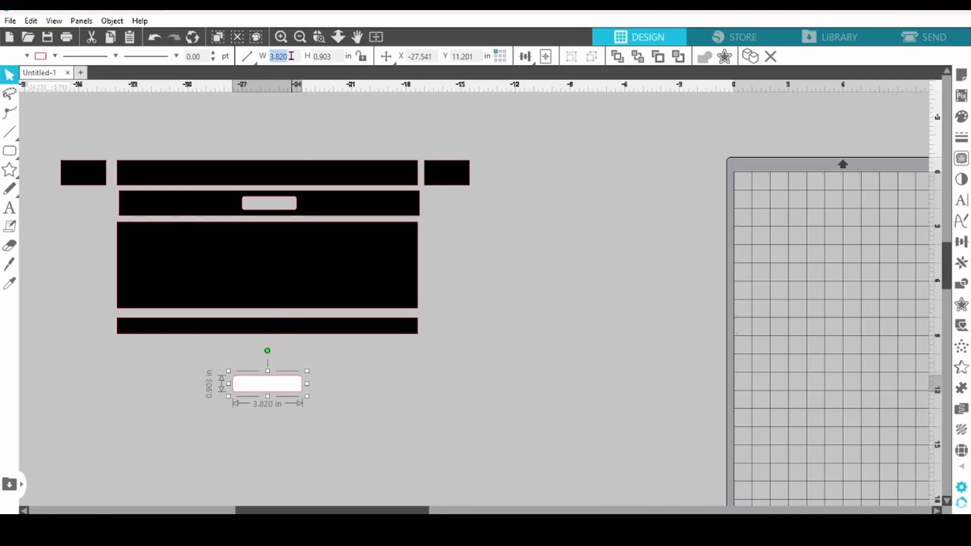
{"action": "type", "text": "2.375"}
{"action": "key", "text": "Return"}
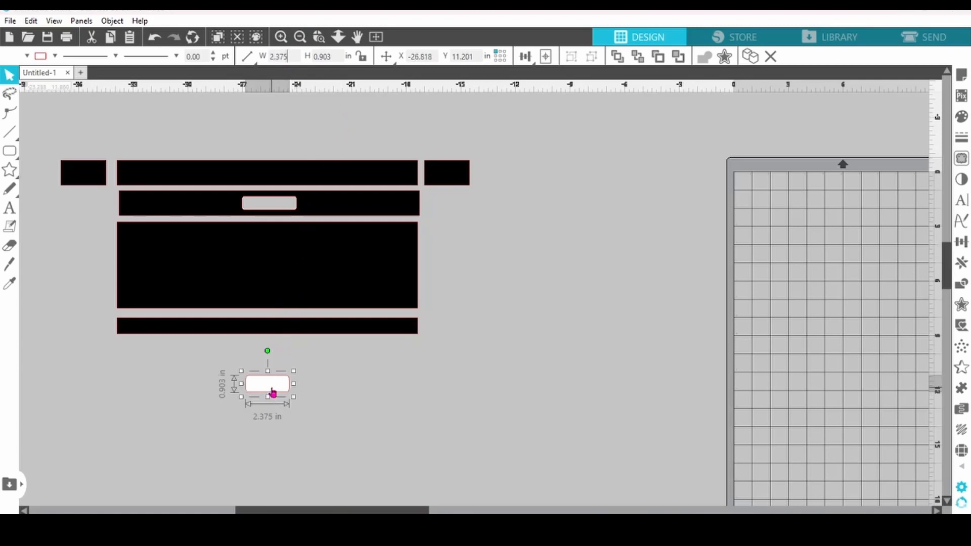
{"action": "left_click_drag", "start_coordinate": [272, 391], "coordinate": [275, 336]}
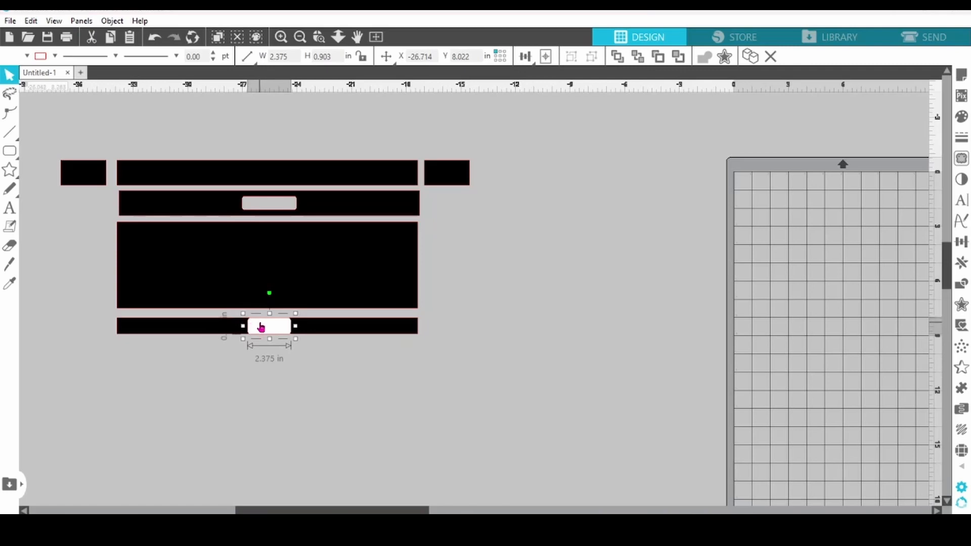
{"action": "left_click_drag", "start_coordinate": [284, 379], "coordinate": [276, 332]}
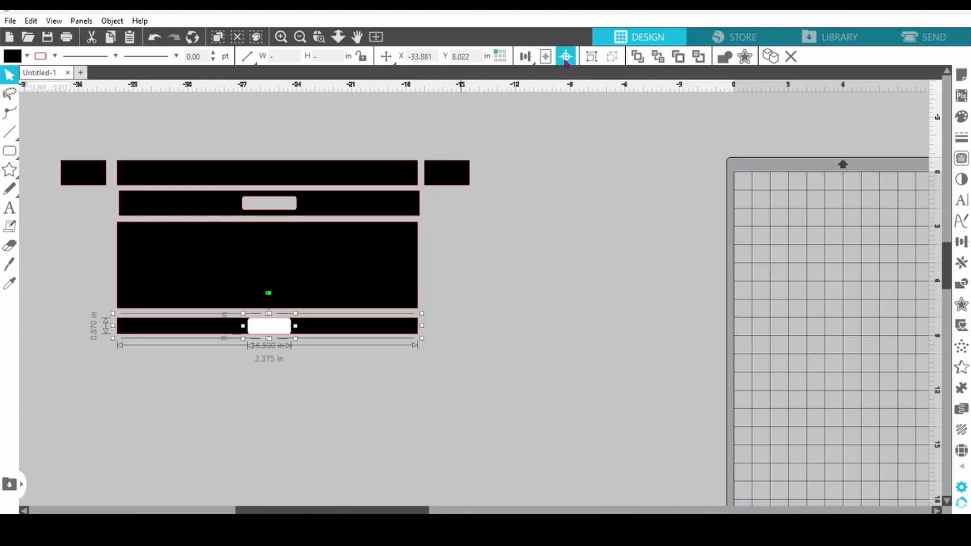
- Center the white rounded rectangle horizontally with the lowest bar and move both shapes down 0.25 in
{"action": "mouse_move", "coordinate": [524, 56]}
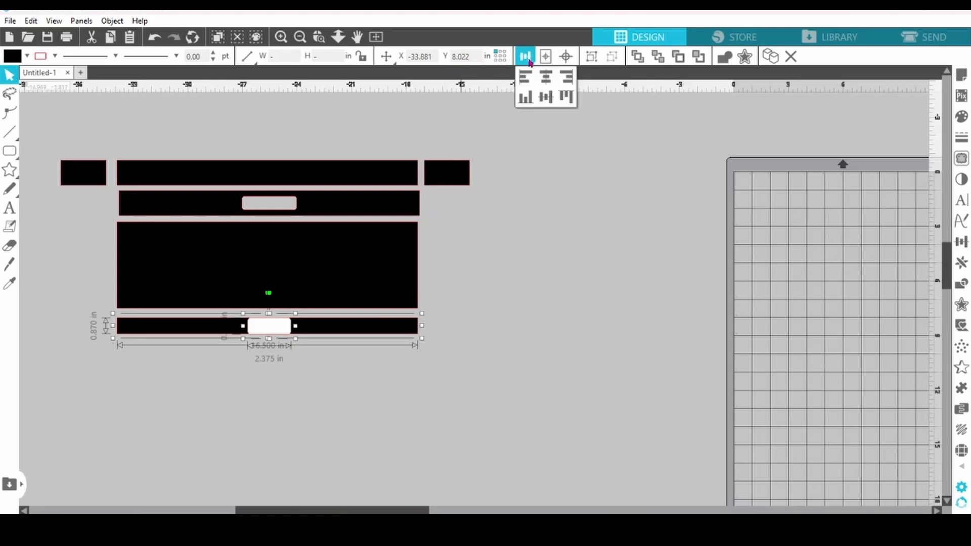
{"action": "left_click", "coordinate": [549, 83]}
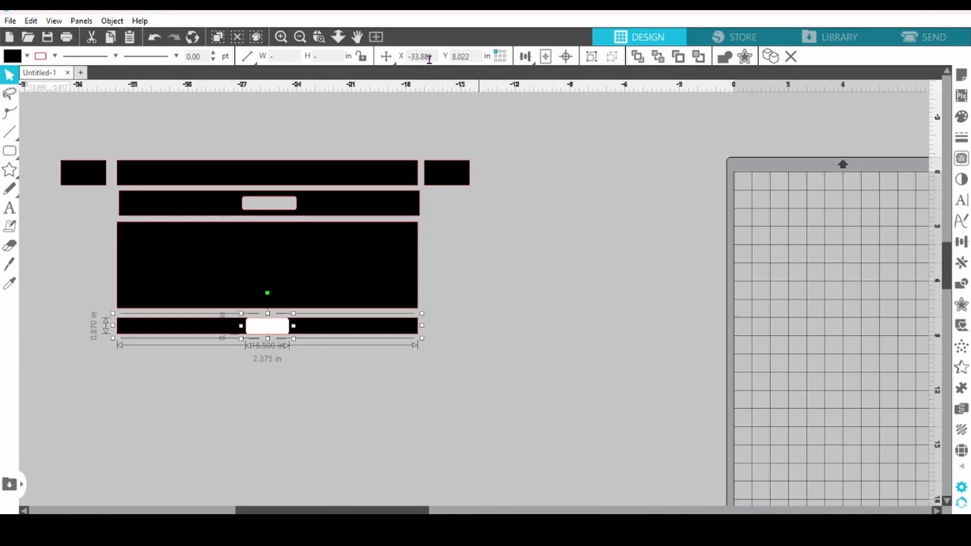
{"action": "mouse_move", "coordinate": [387, 59]}
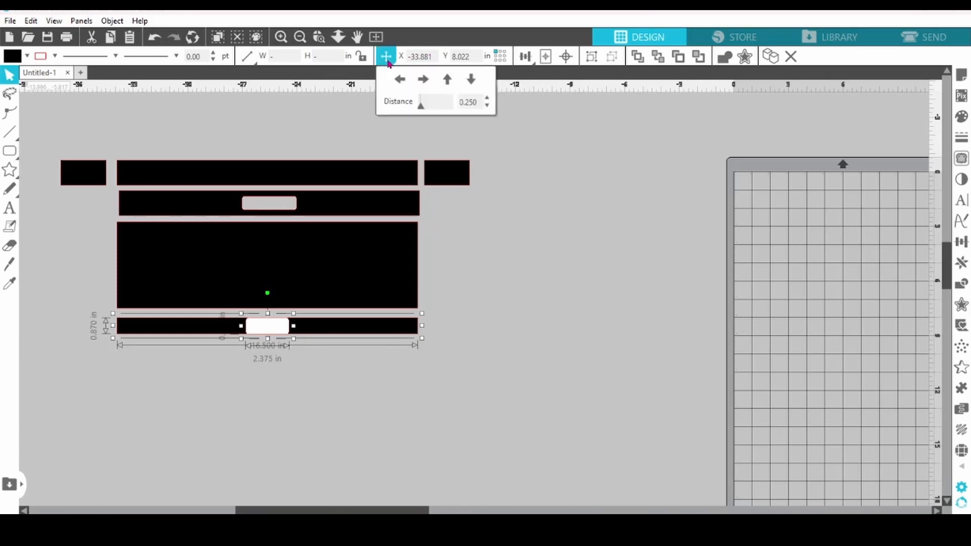
{"action": "left_click", "coordinate": [471, 80]}
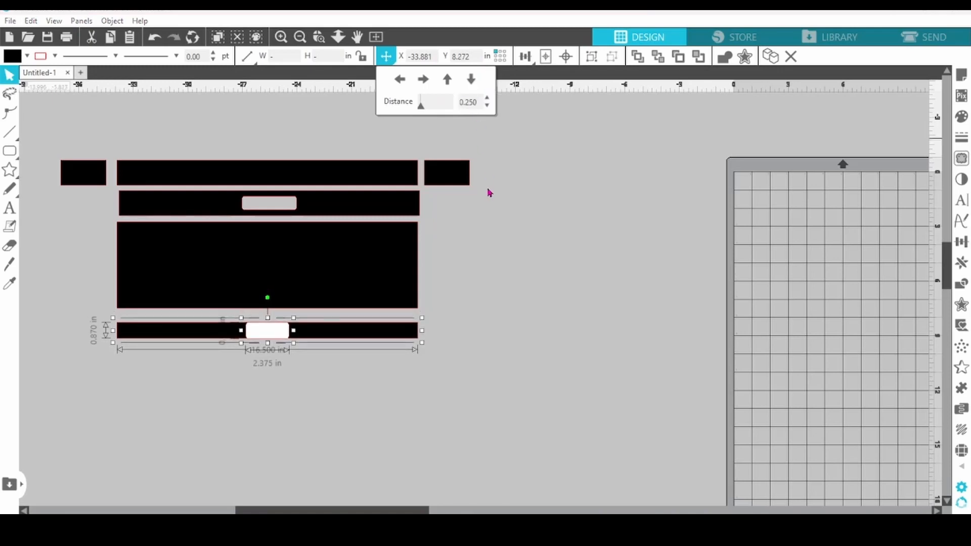
{"action": "left_click", "coordinate": [489, 248]}
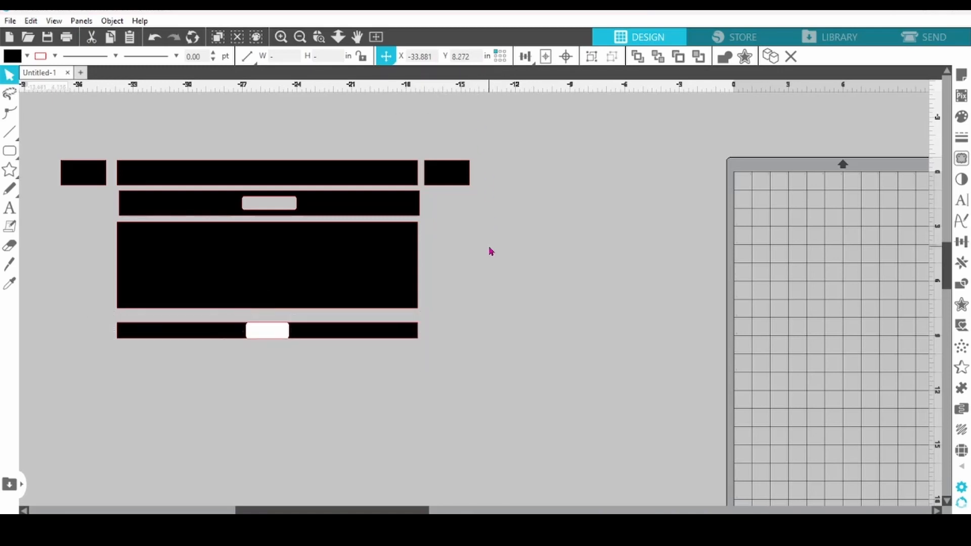
- Move only the white rounded rectangle down 0.25 in so that it overhangs the lower edge of the lowest bar
{"action": "left_click", "coordinate": [275, 336]}
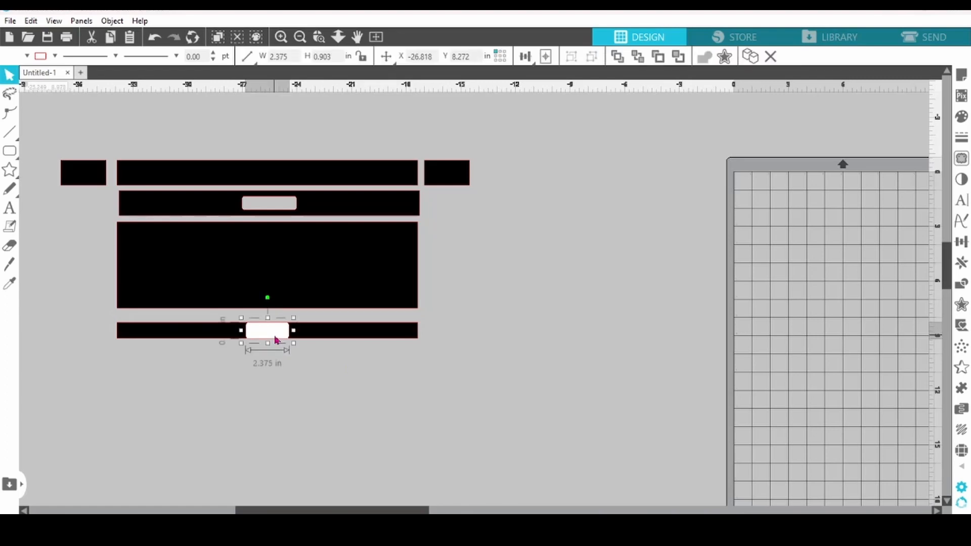
{"action": "left_click", "coordinate": [386, 57]}
{"action": "left_click", "coordinate": [470, 80]}
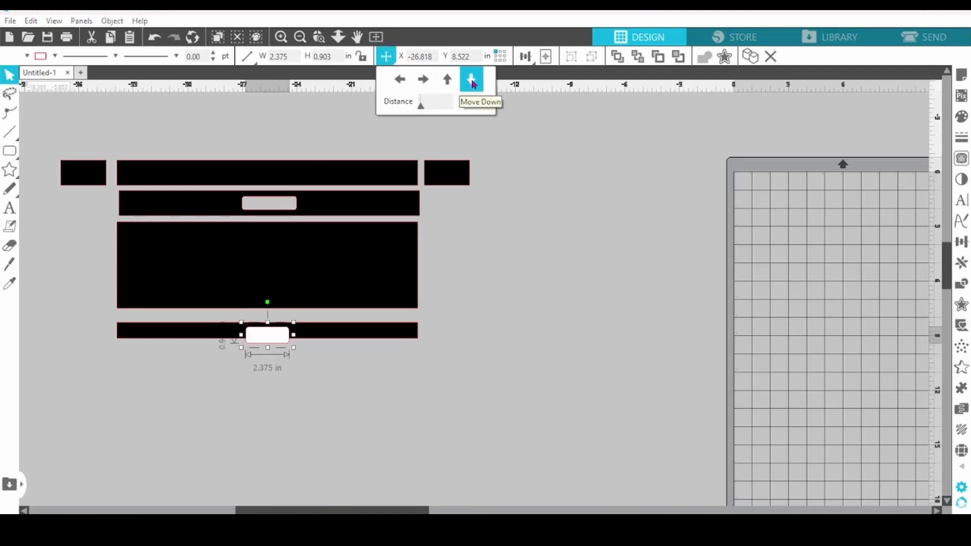
{"action": "left_click", "coordinate": [454, 348]}
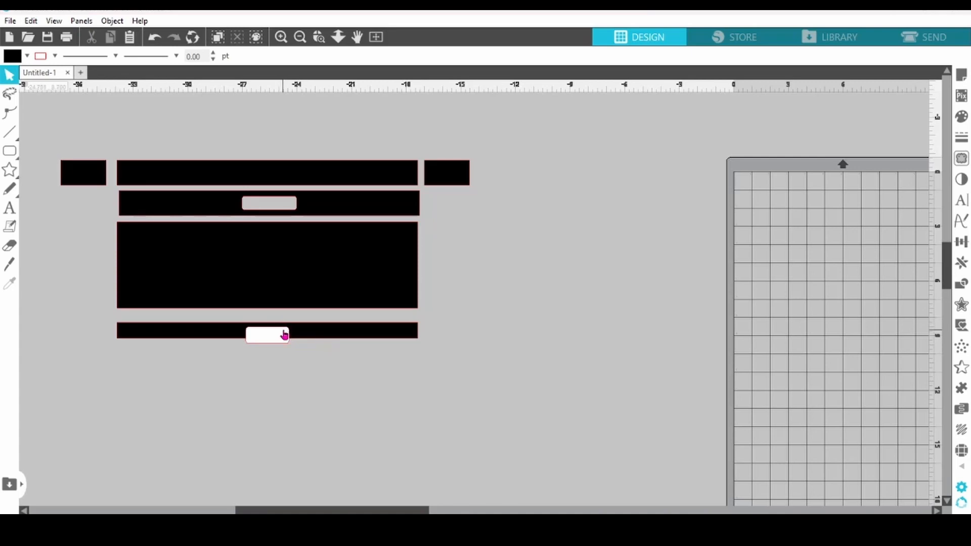
- Subtract the white rounded rectangle from the lowest bar and nudge the notched bar up close to the large rectangle
{"action": "left_click_drag", "start_coordinate": [231, 354], "coordinate": [261, 327]}
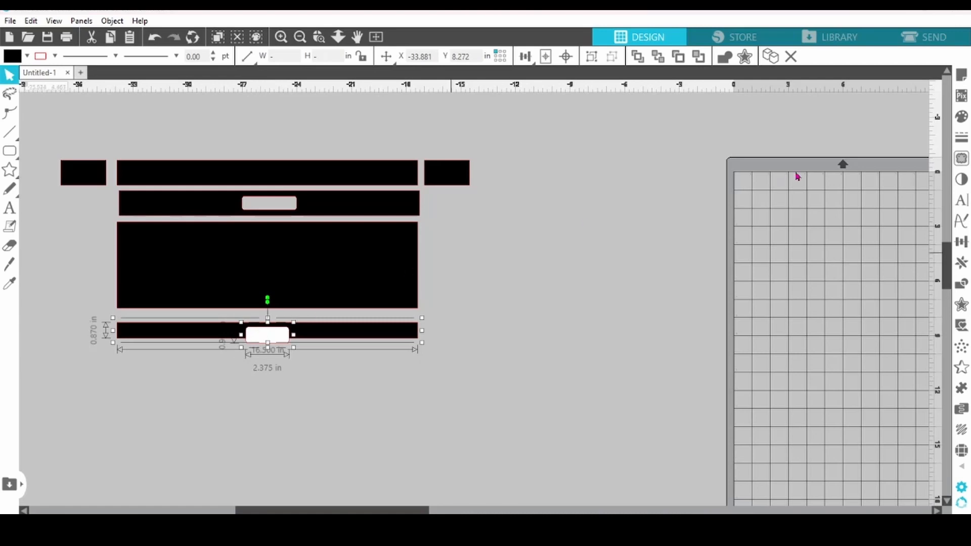
{"action": "left_click", "coordinate": [961, 285]}
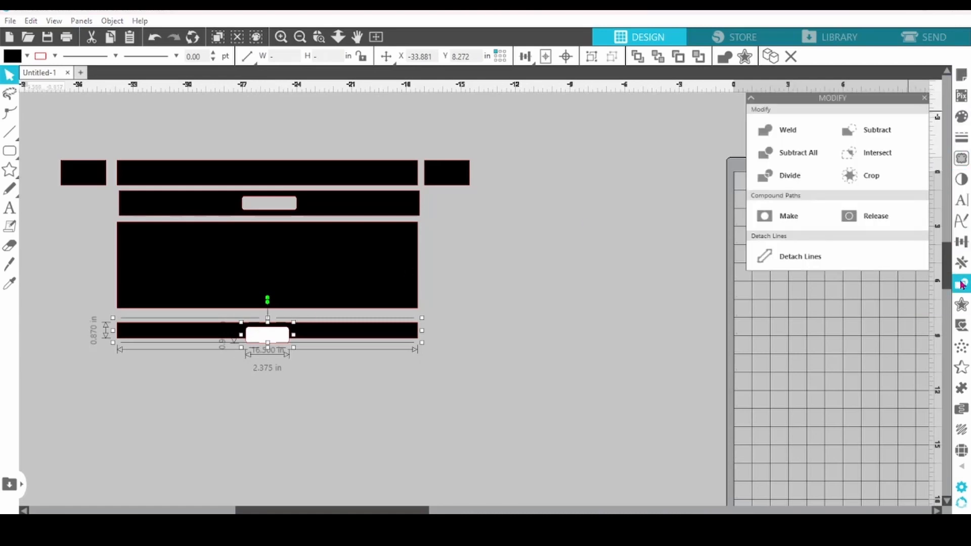
{"action": "left_click", "coordinate": [874, 132]}
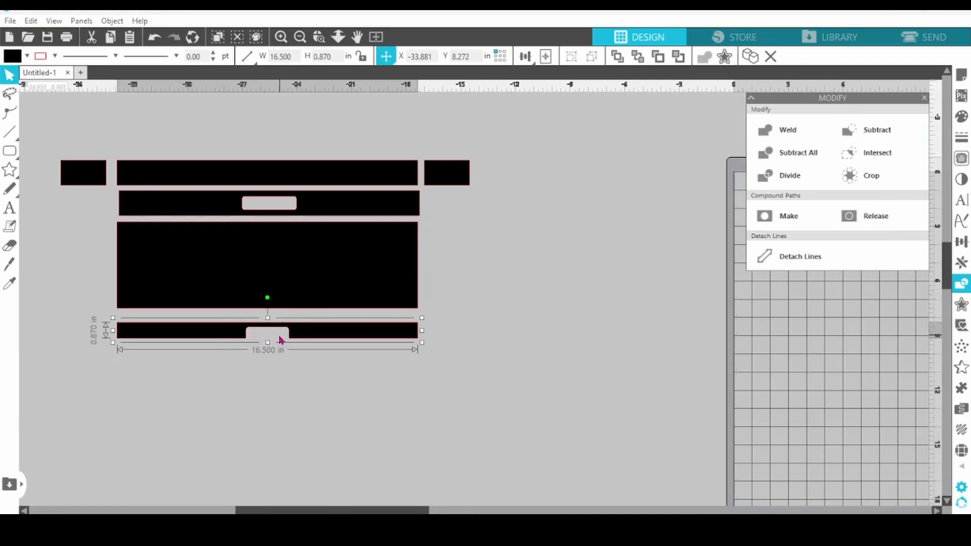
{"action": "key", "text": "Up"}
{"action": "key", "text": "Up"}
{"action": "key", "text": "Up"}
{"action": "key", "text": "Up"}
{"action": "key", "text": "Up"}
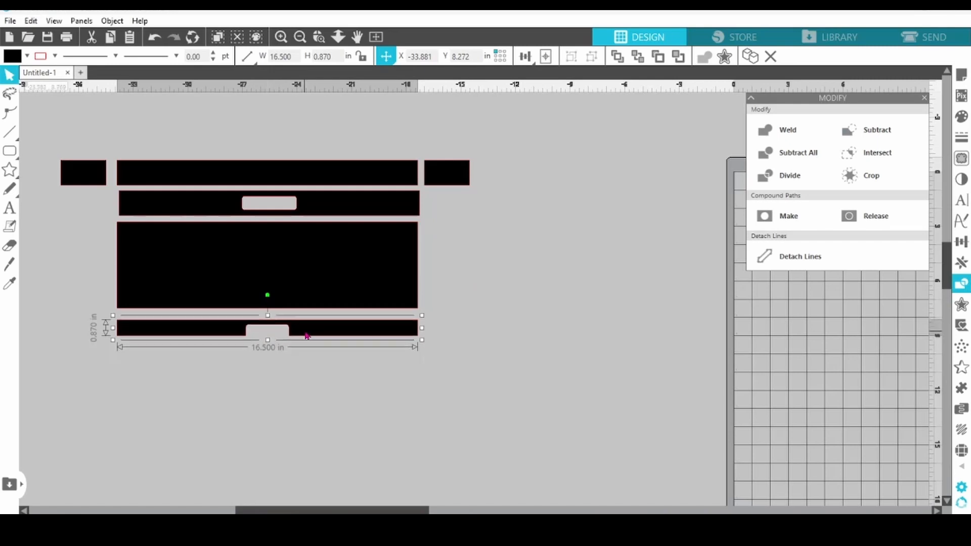
- Duplicate the small rectangle left of the top bar and place the copy at the left end of the notched bar
{"action": "left_click", "coordinate": [86, 185]}
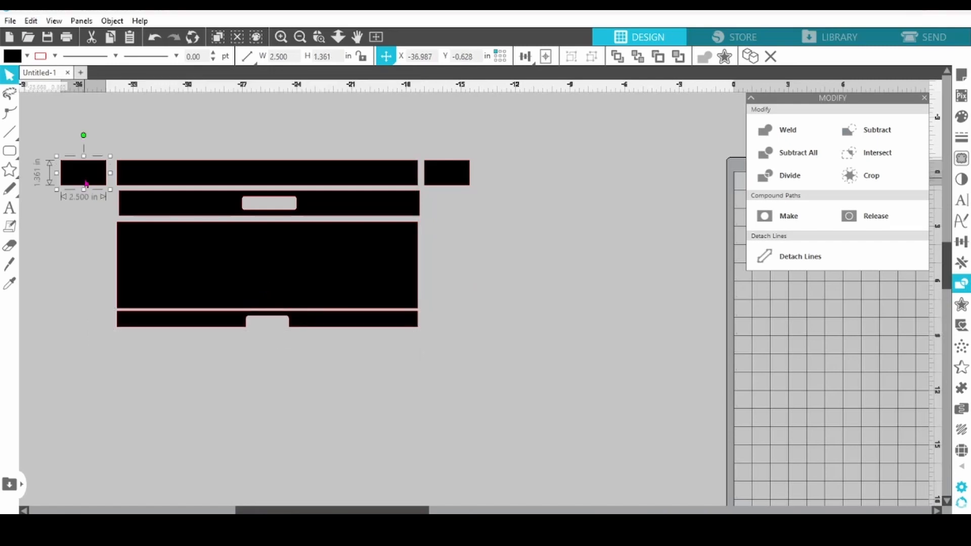
{"action": "left_click", "coordinate": [750, 57]}
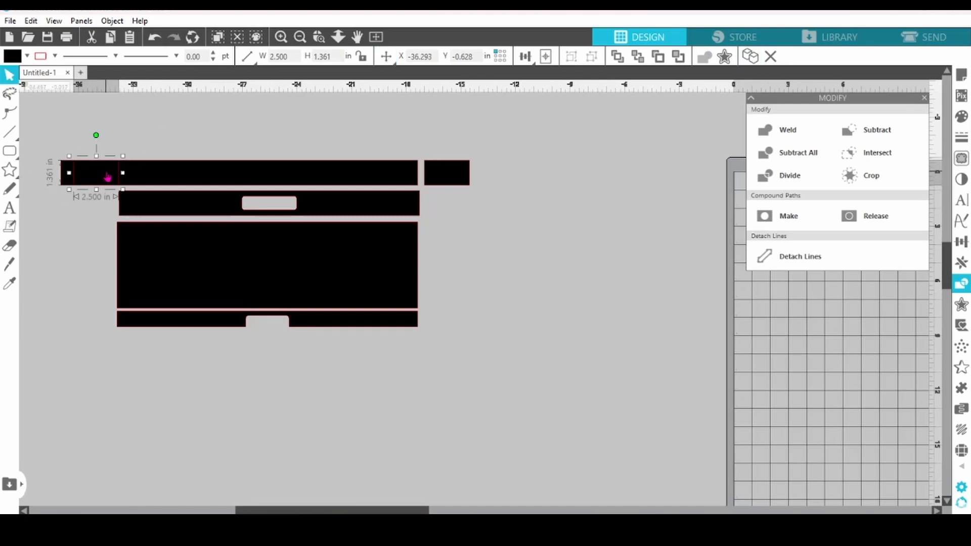
{"action": "left_click_drag", "start_coordinate": [107, 183], "coordinate": [101, 326]}
- Set the copied rectangle to 2.188 in wide and 1.625 in high, and place a duplicate at the right end of the notched bar
{"action": "double_click", "coordinate": [289, 56]}
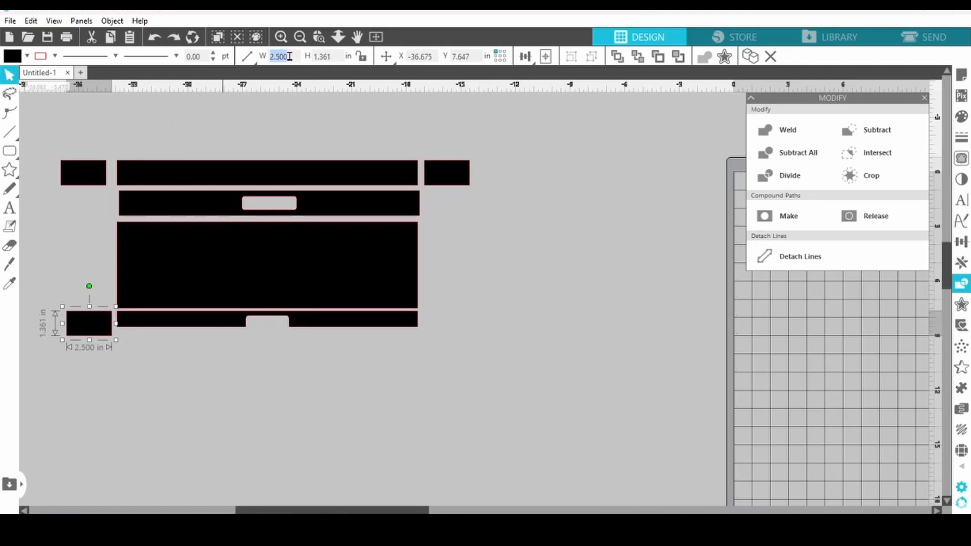
{"action": "type", "text": "2.188"}
{"action": "double_click", "coordinate": [339, 56]}
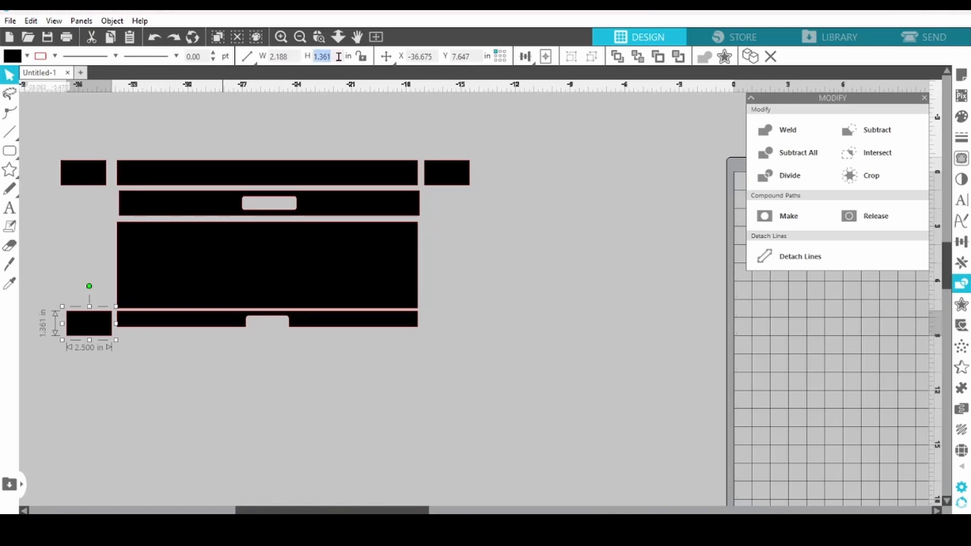
{"action": "type", "text": "1"}
{"action": "key", "text": "Return"}
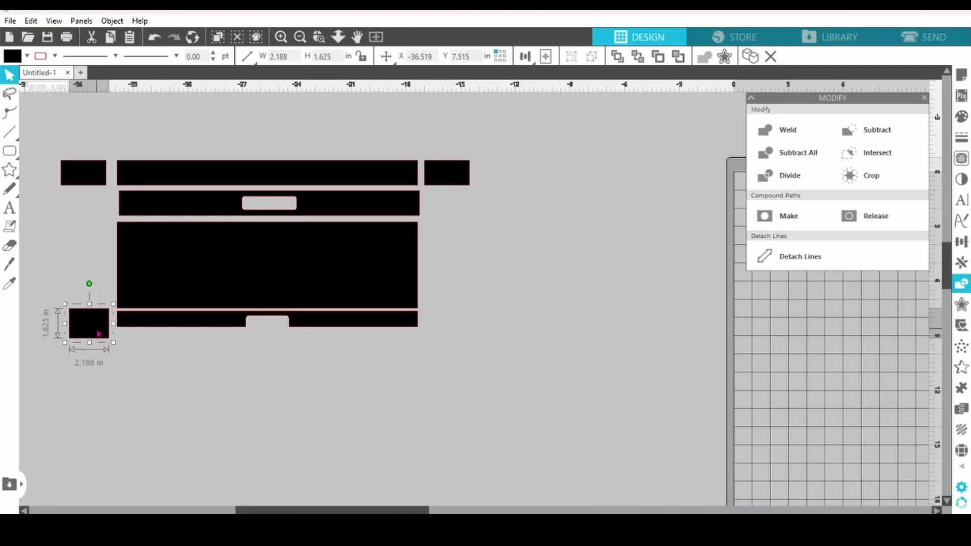
{"action": "left_click", "coordinate": [753, 58]}
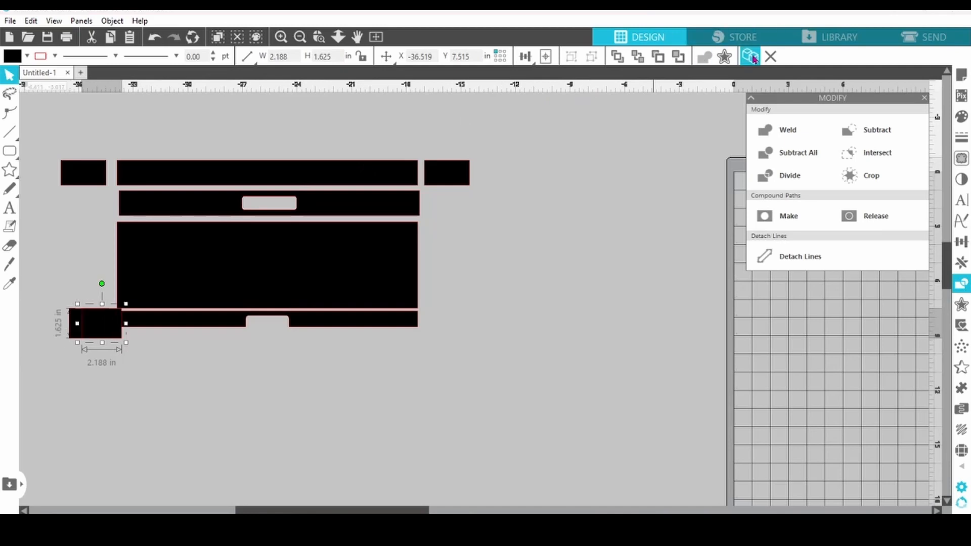
{"action": "mouse_move", "coordinate": [96, 331]}
{"action": "left_mouse_down"}
{"action": "mouse_move", "coordinate": [448, 332]}
{"action": "mouse_move", "coordinate": [89, 337]}
{"action": "left_mouse_up"}
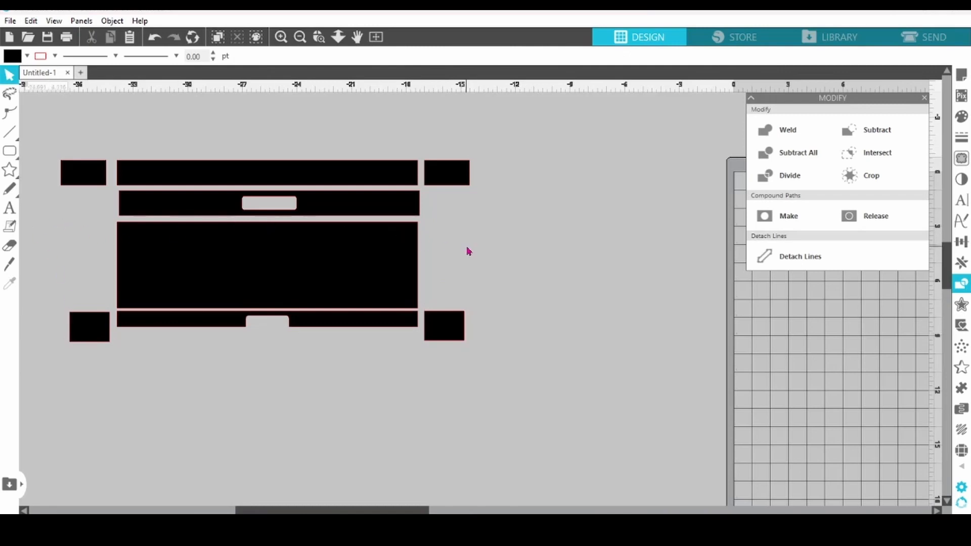
- Draw a rounded rectangle about 4.5 in wide and 7.6 in high right of the panels, increase its corner rounding and convert it to a path
{"action": "mouse_move", "coordinate": [9, 157]}
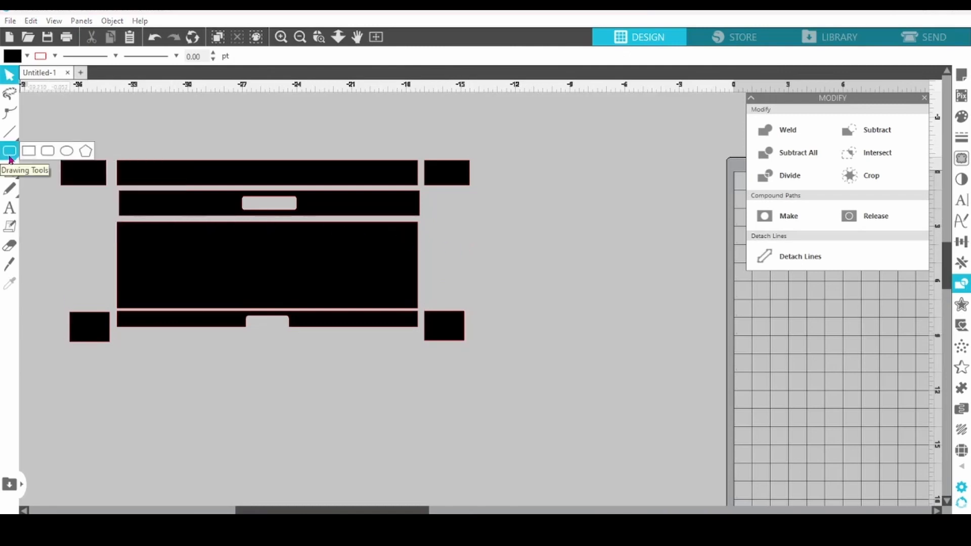
{"action": "mouse_move", "coordinate": [510, 193]}
{"action": "left_mouse_down"}
{"action": "mouse_move", "coordinate": [589, 340]}
{"action": "mouse_move", "coordinate": [592, 332]}
{"action": "left_mouse_up"}
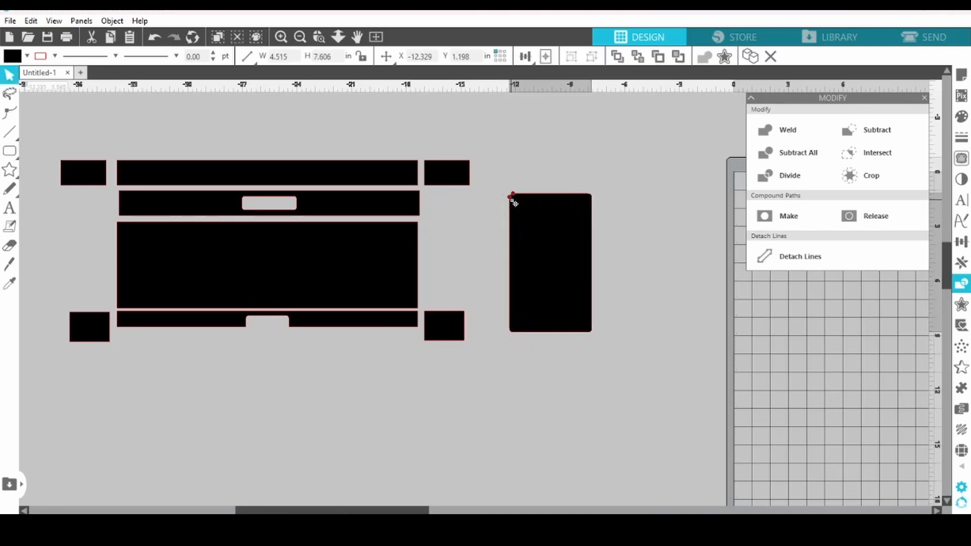
{"action": "left_click_drag", "start_coordinate": [510, 198], "coordinate": [509, 202]}
{"action": "right_click", "coordinate": [542, 269]}
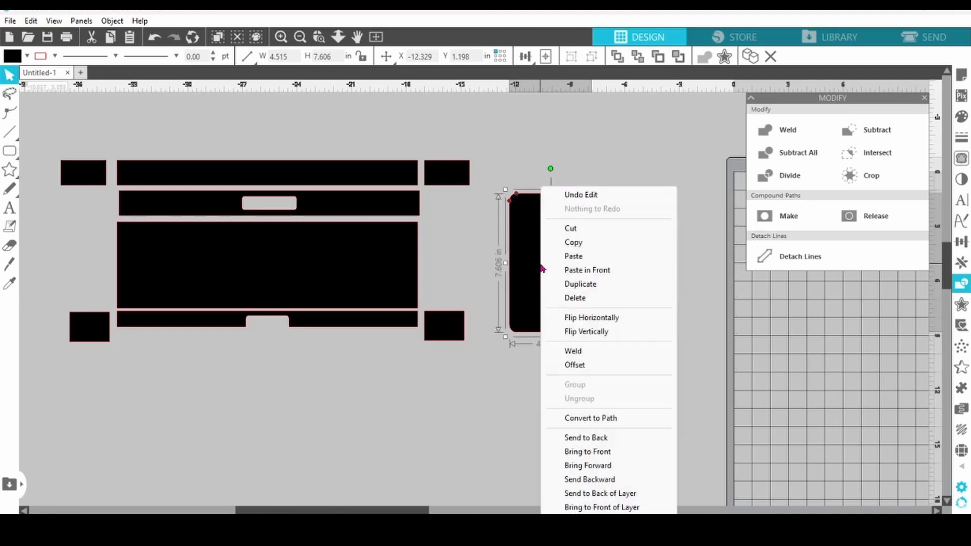
{"action": "left_click", "coordinate": [597, 418]}
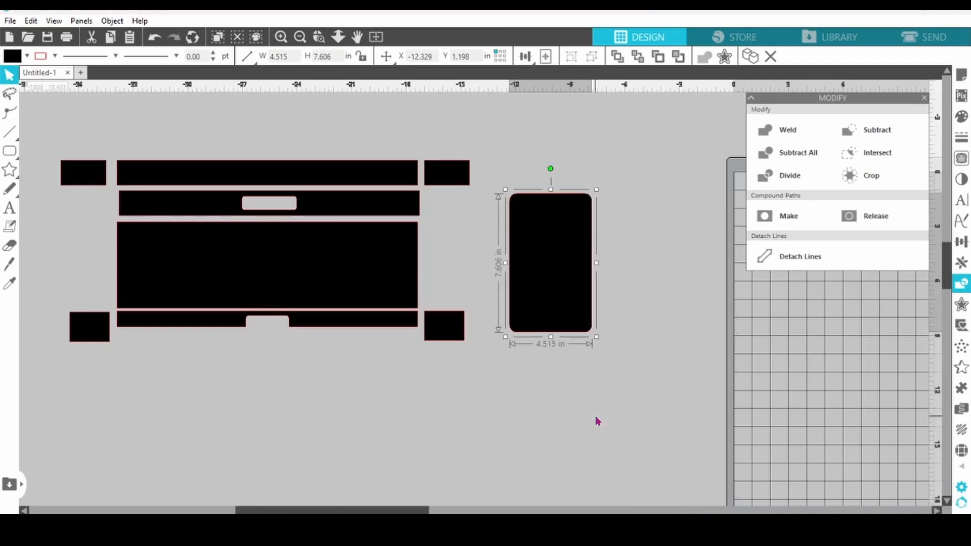
- Slice off the left rounded edge of the tall rectangle with a straight vertical Knife cut and delete the cut strip
{"action": "left_click", "coordinate": [10, 269]}
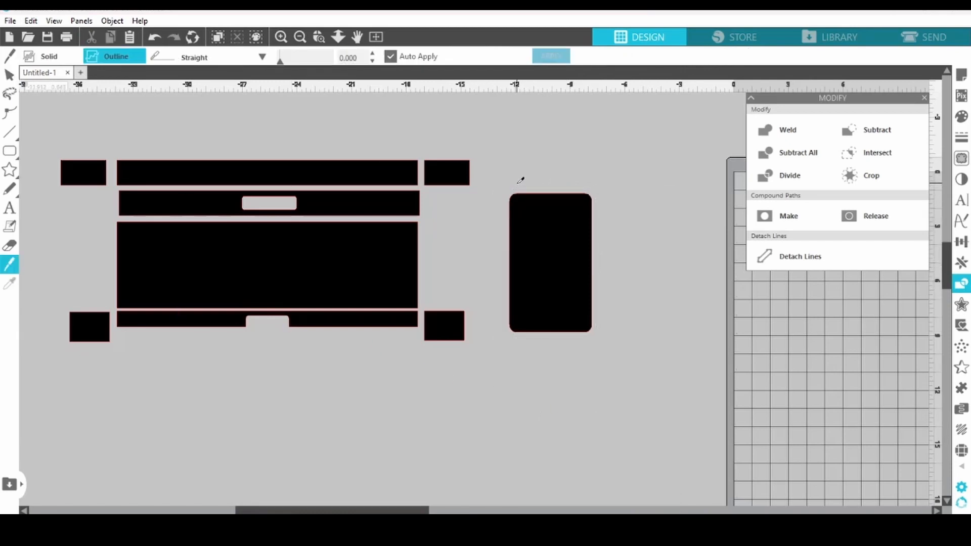
{"action": "left_click_drag", "start_coordinate": [521, 180], "coordinate": [504, 389]}
{"action": "right_click", "coordinate": [504, 388]}
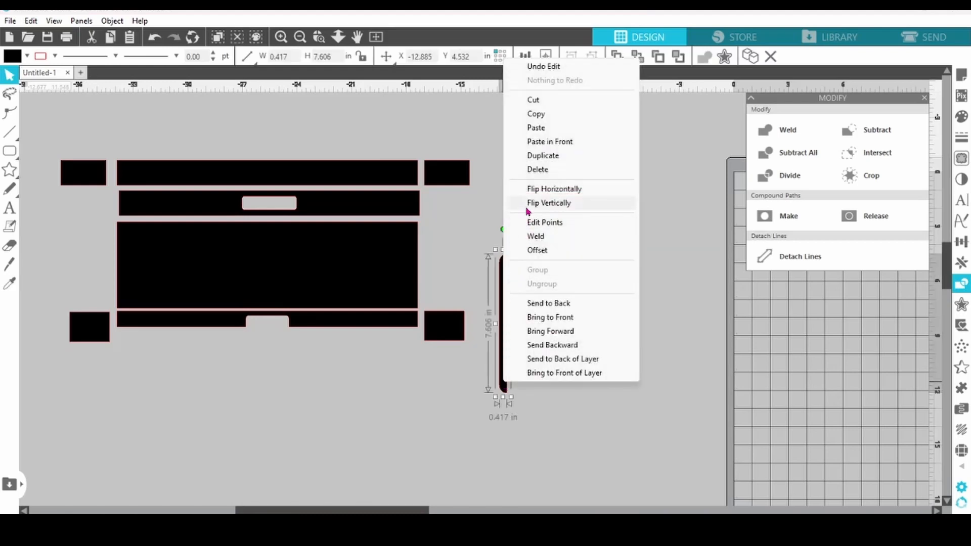
{"action": "left_click", "coordinate": [533, 175]}
- Set the remaining tall panel to 2.727 in wide and 6.224 in high and place it right of the middle bars
{"action": "left_click", "coordinate": [544, 229]}
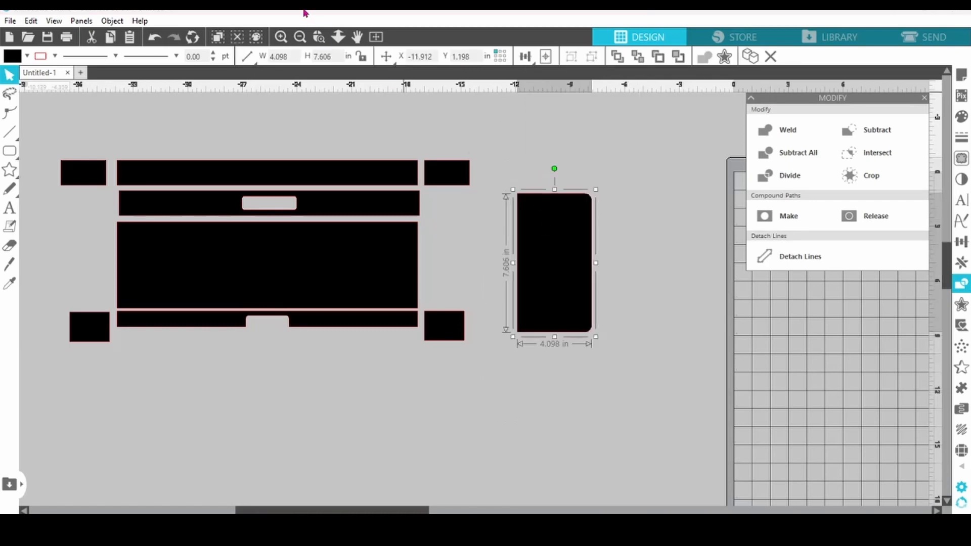
{"action": "left_click", "coordinate": [290, 57]}
{"action": "type", "text": "2.727"}
{"action": "left_click", "coordinate": [337, 57]}
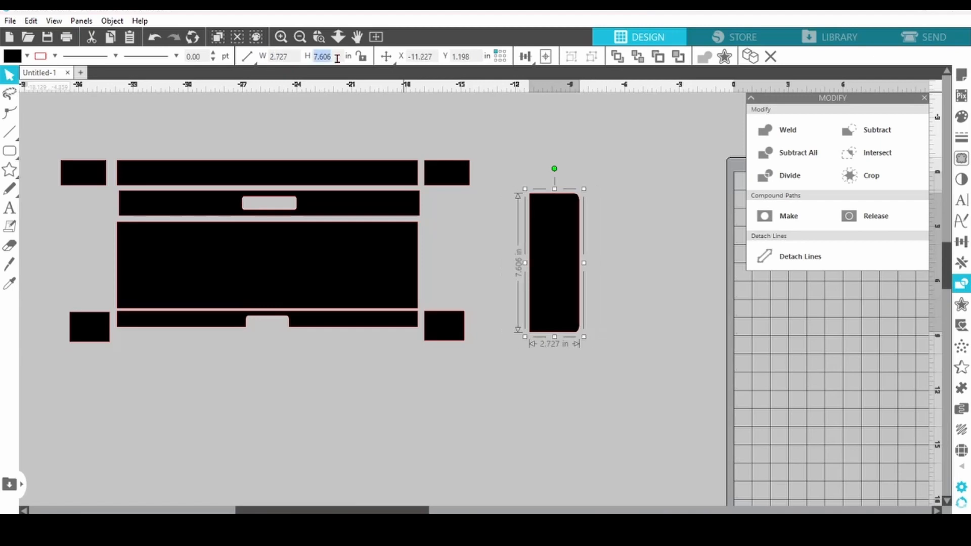
{"action": "type", "text": "6.224"}
{"action": "key", "text": "Return"}
{"action": "left_click_drag", "start_coordinate": [546, 234], "coordinate": [443, 220]}
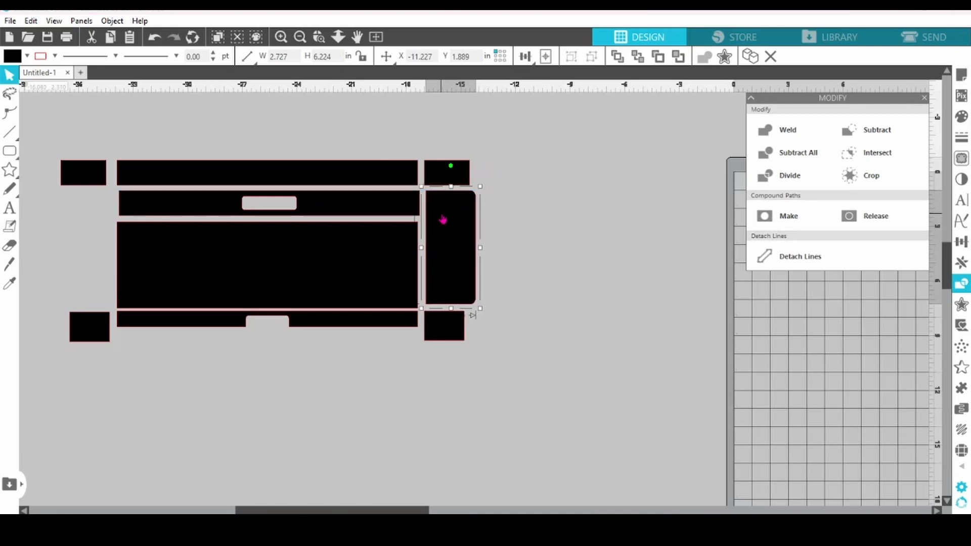
- Duplicate the tall side panel, flip the copy horizontally and place it left of the middle bars
{"action": "right_click", "coordinate": [442, 219]}
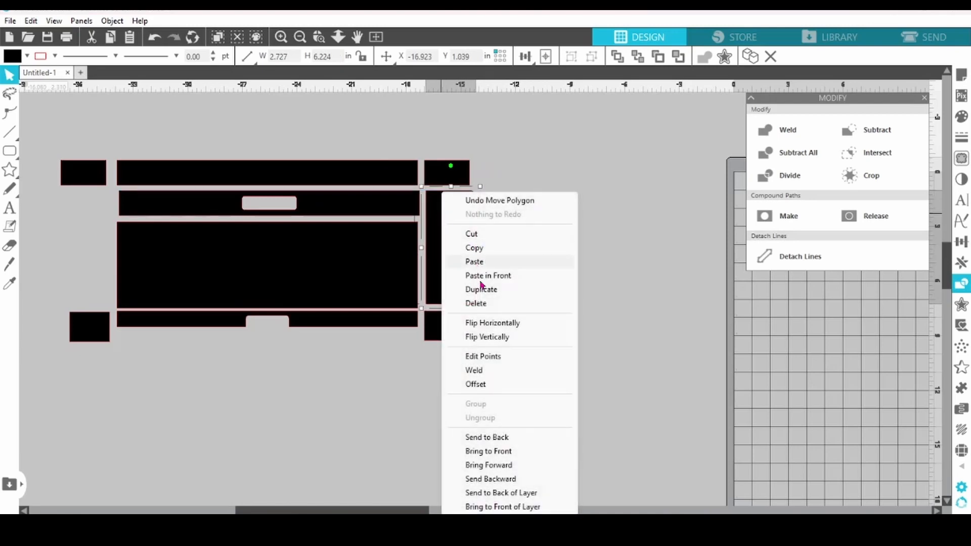
{"action": "left_click", "coordinate": [455, 289]}
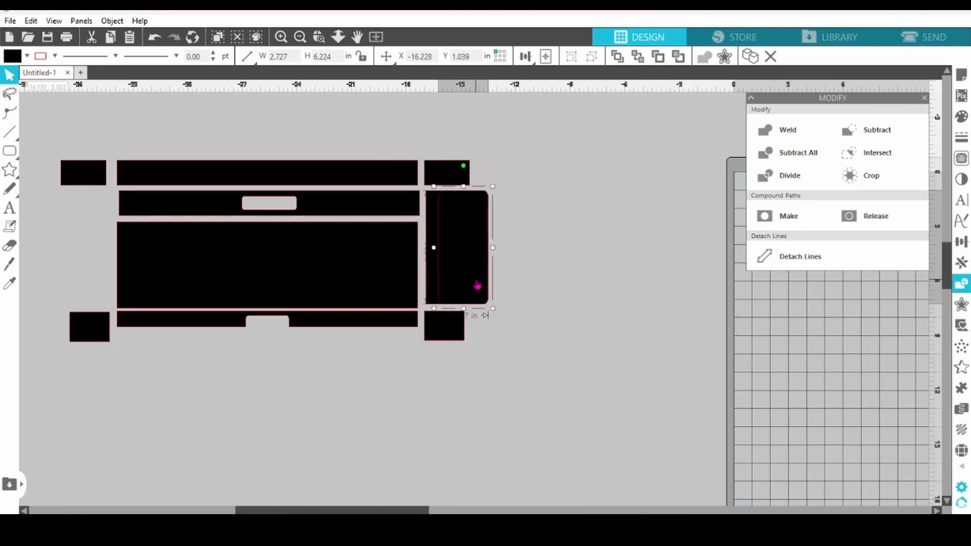
{"action": "right_click", "coordinate": [477, 285]}
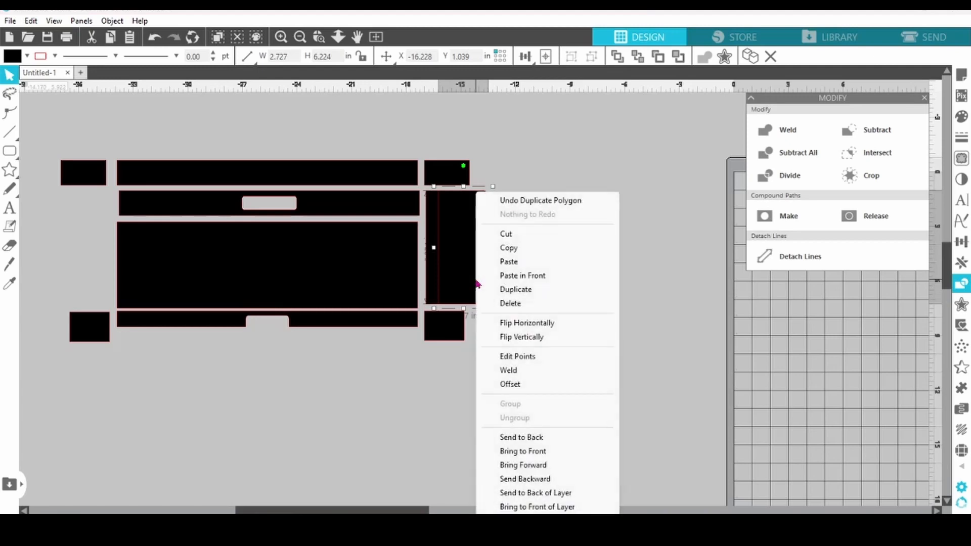
{"action": "left_click", "coordinate": [512, 330]}
{"action": "left_click_drag", "start_coordinate": [481, 281], "coordinate": [102, 285]}
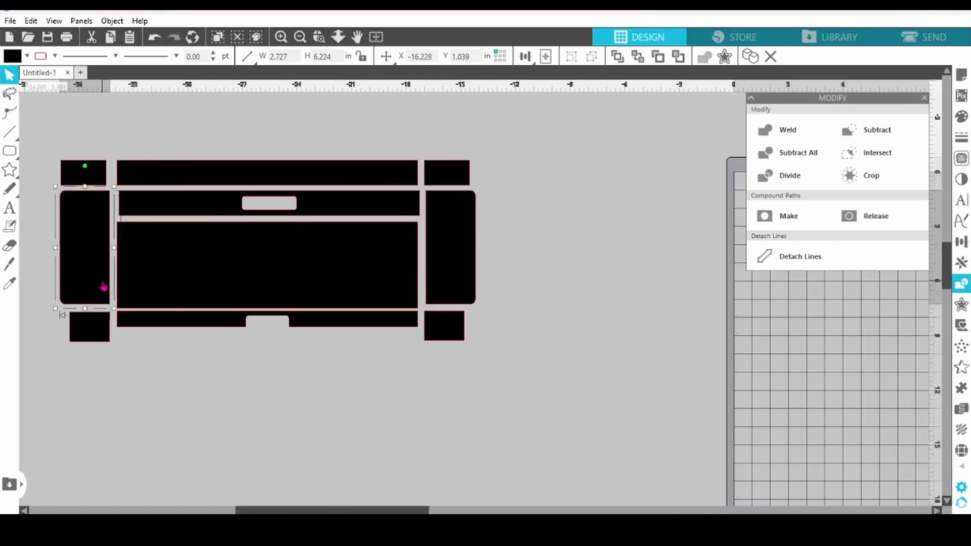
{"action": "left_click", "coordinate": [455, 284]}
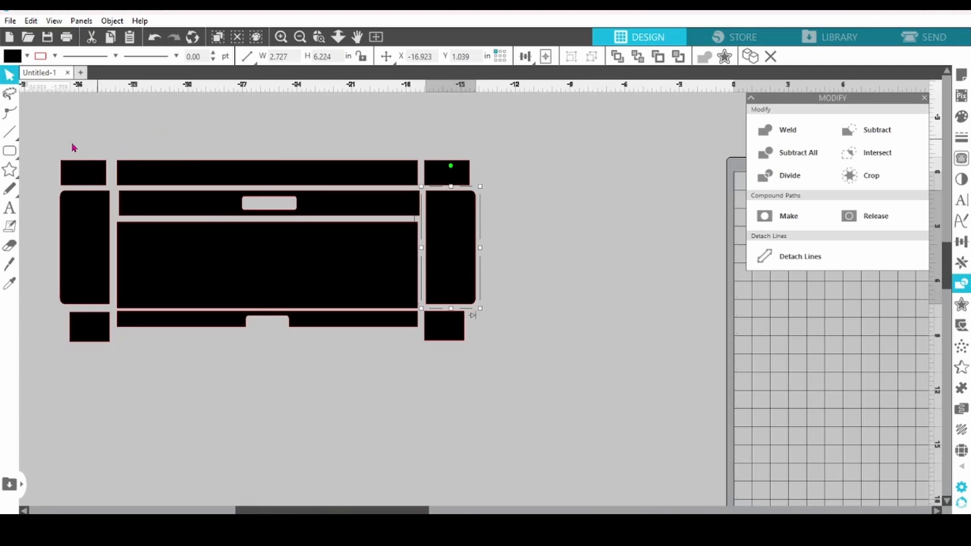
- Draw a rounded rectangle right of the panels and set it to 2.1 in wide and 4.25 in high
{"action": "mouse_move", "coordinate": [14, 156]}
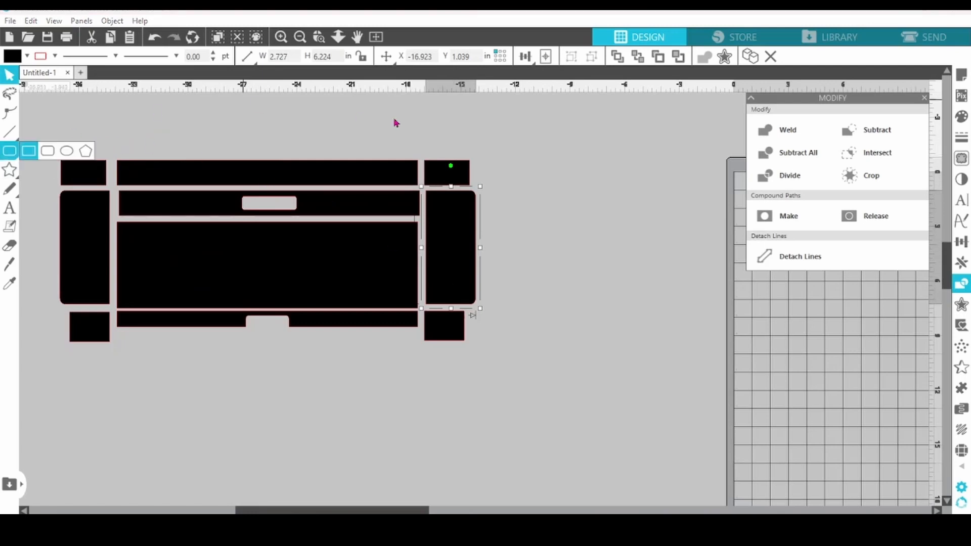
{"action": "left_click_drag", "start_coordinate": [505, 191], "coordinate": [541, 248]}
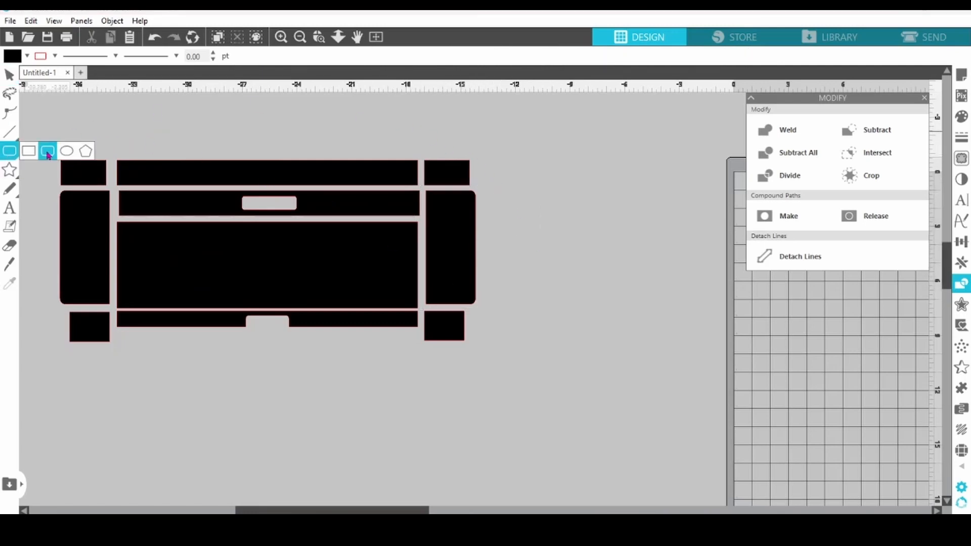
{"action": "left_click", "coordinate": [47, 151]}
{"action": "mouse_move", "coordinate": [504, 202]}
{"action": "left_mouse_down"}
{"action": "mouse_move", "coordinate": [557, 281]}
{"action": "mouse_move", "coordinate": [553, 303]}
{"action": "left_mouse_up"}
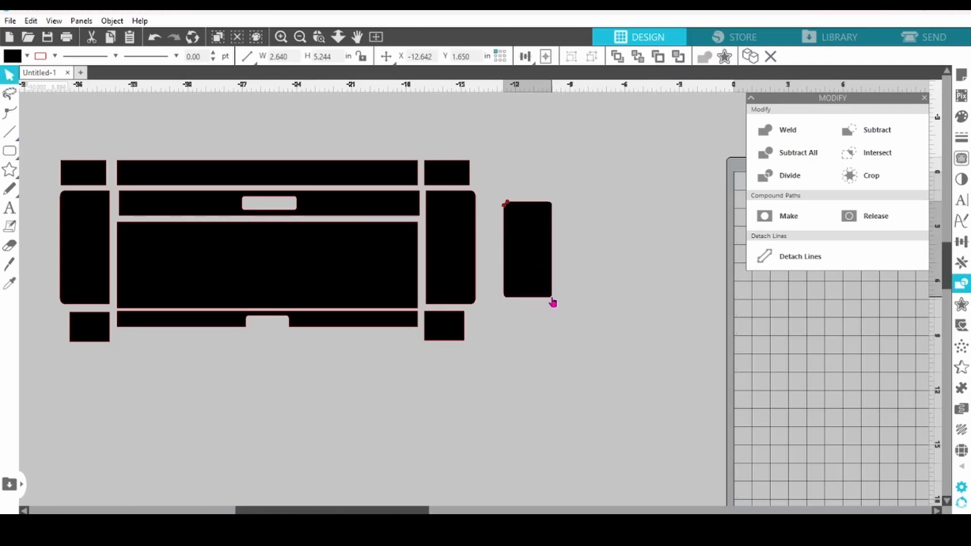
{"action": "left_click", "coordinate": [289, 55]}
{"action": "type", "text": "2.1"}
{"action": "left_click", "coordinate": [336, 57]}
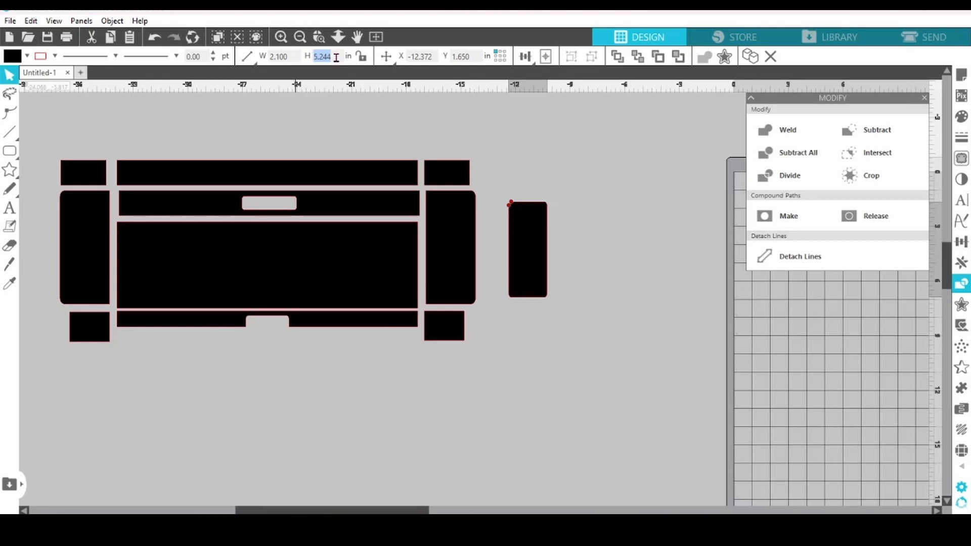
{"action": "type", "text": "4.25"}
{"action": "key", "text": "Return"}
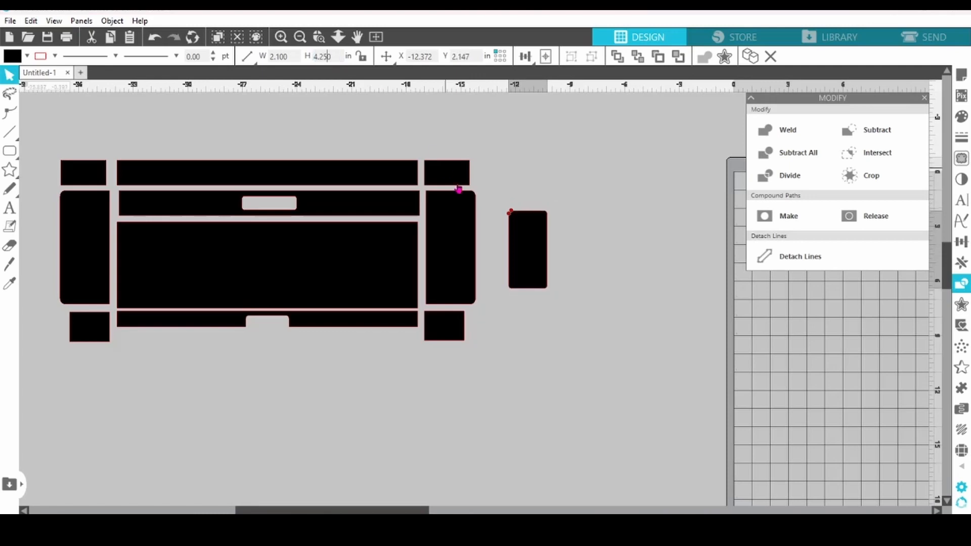
- Centre the small rounded rectangle on the right side panel and make both a compound path to cut out a window
{"action": "left_click_drag", "start_coordinate": [536, 243], "coordinate": [463, 252]}
{"action": "mouse_move", "coordinate": [531, 59]}
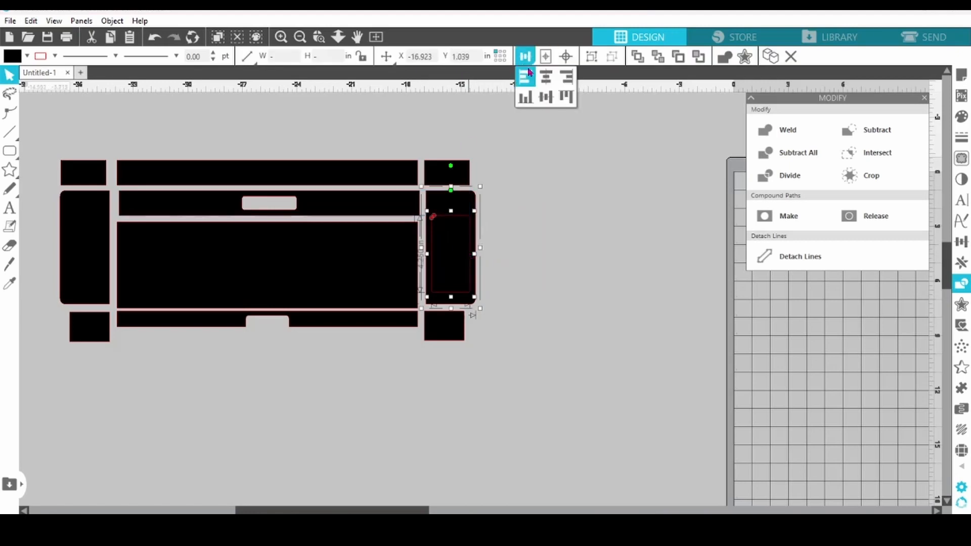
{"action": "right_click", "coordinate": [469, 247]}
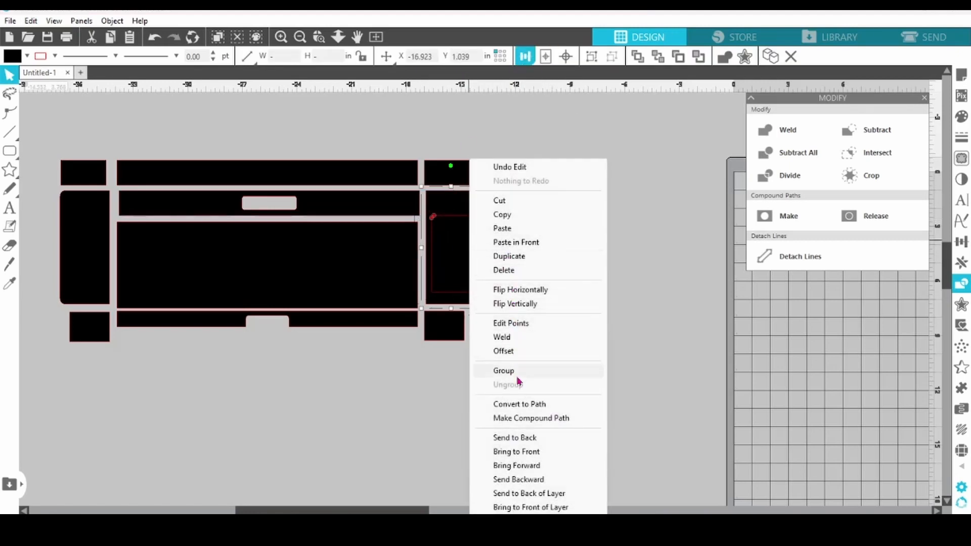
{"action": "left_click", "coordinate": [519, 418]}
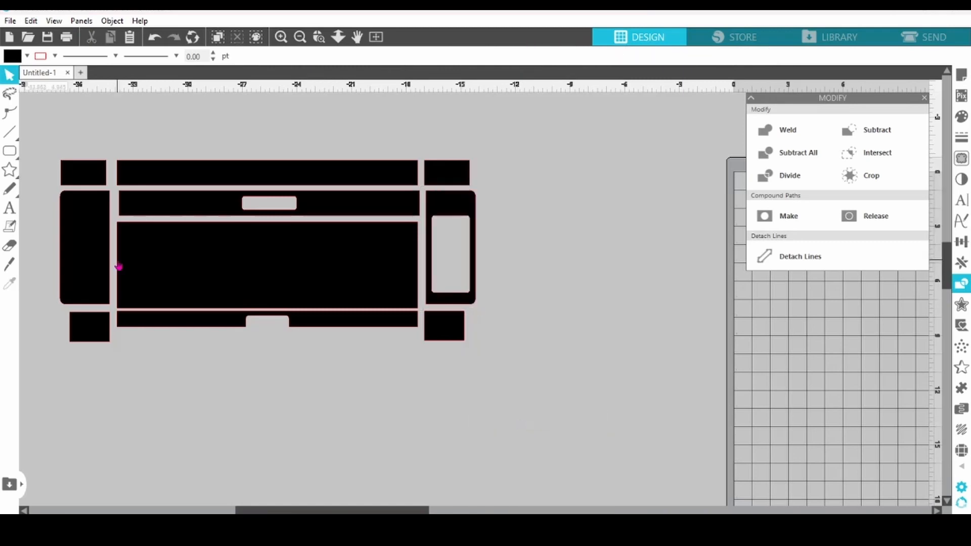
- Group all the template panels and move the group over the cutting mat
{"action": "left_click_drag", "start_coordinate": [55, 140], "coordinate": [528, 373]}
{"action": "right_click", "coordinate": [364, 292]}
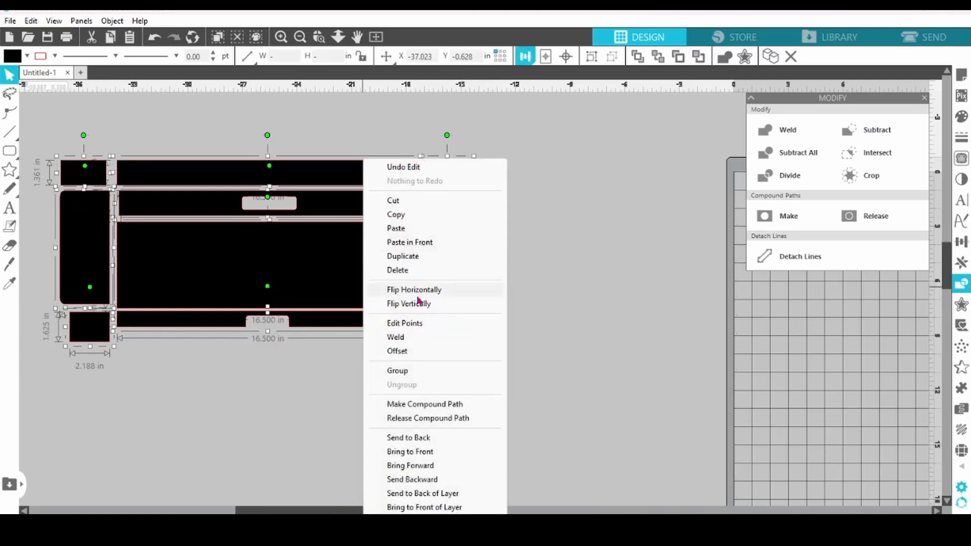
{"action": "left_click", "coordinate": [414, 375]}
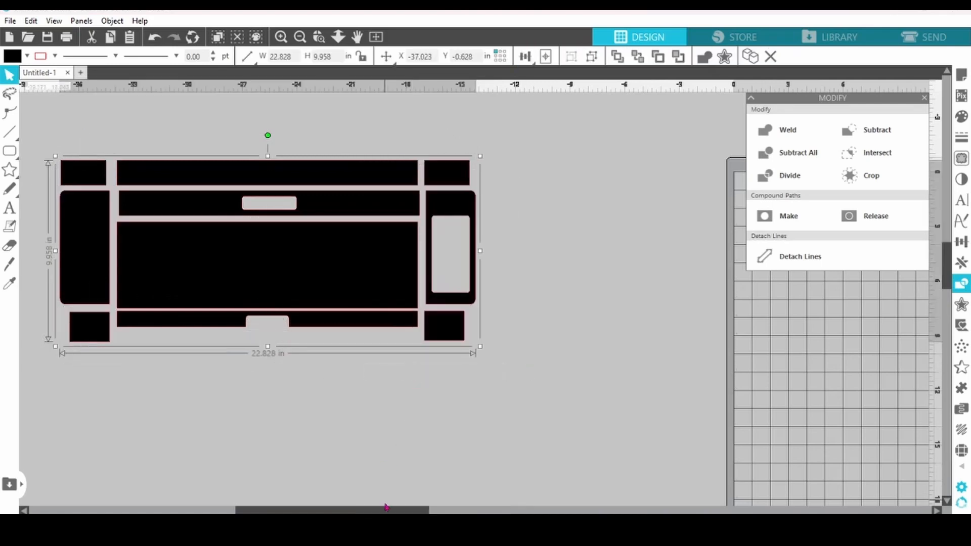
{"action": "left_click_drag", "start_coordinate": [384, 510], "coordinate": [502, 511]}
{"action": "left_click_drag", "start_coordinate": [124, 278], "coordinate": [592, 339]}
{"action": "right_click", "coordinate": [592, 335]}
{"action": "left_click", "coordinate": [473, 423]}
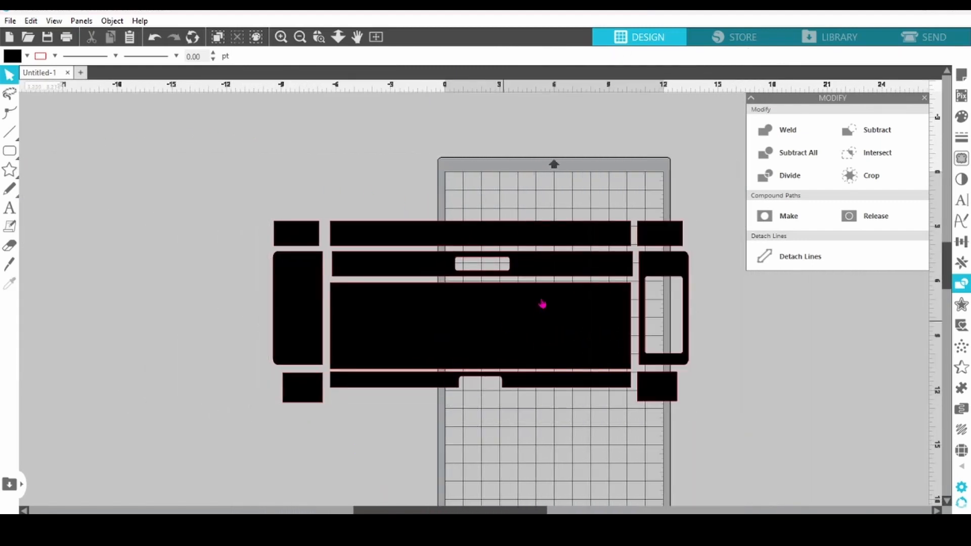
- Rotate the grouped template to 90°
{"action": "left_click", "coordinate": [962, 242]}
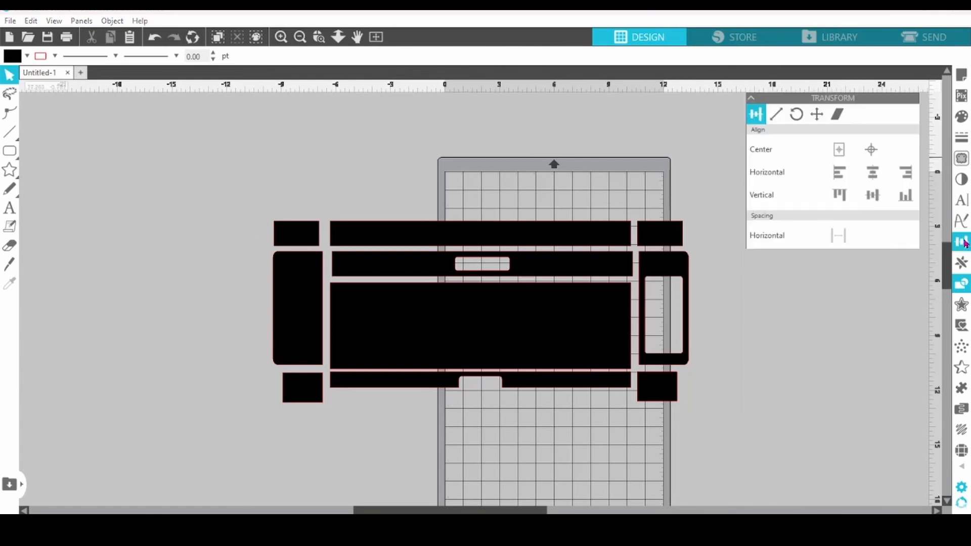
{"action": "left_click", "coordinate": [803, 118]}
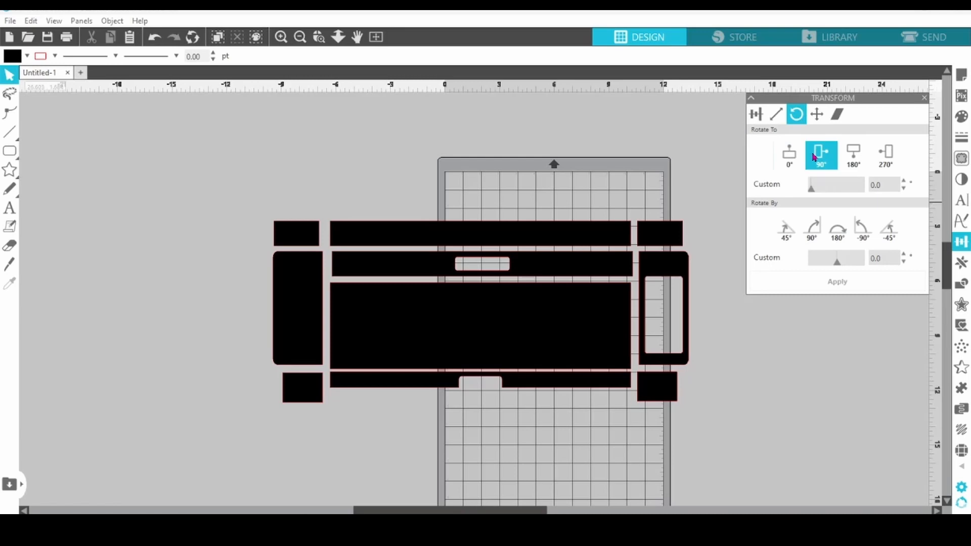
{"action": "left_click", "coordinate": [617, 318]}
{"action": "left_click", "coordinate": [820, 155]}
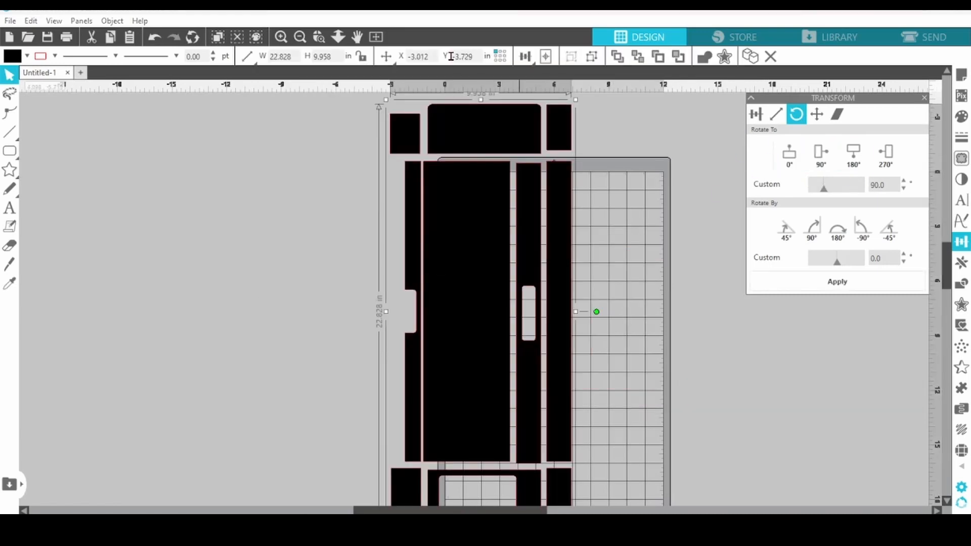
- Move the rotated group so it lies entirely within the cutting mat, starting near its upper left corner
{"action": "left_click", "coordinate": [300, 37]}
{"action": "left_click", "coordinate": [300, 38]}
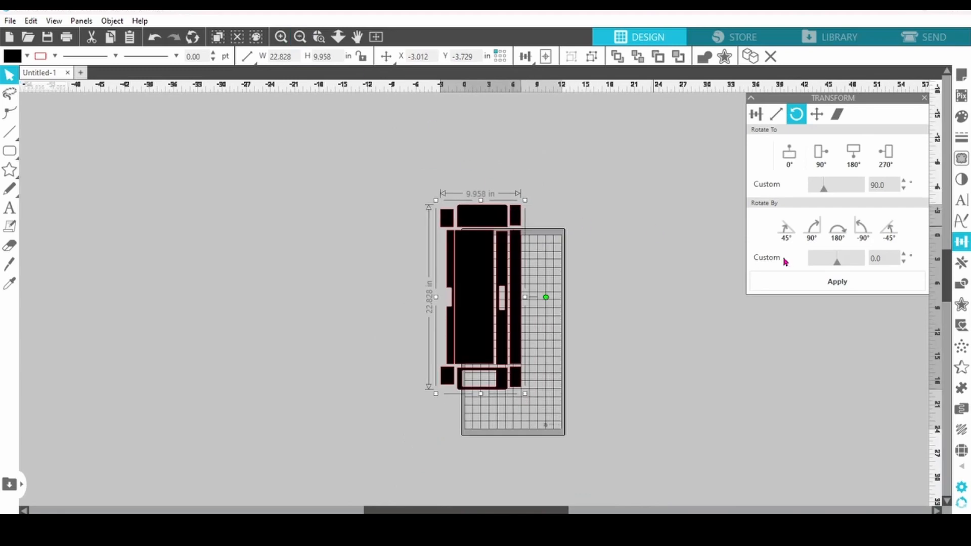
{"action": "left_click_drag", "start_coordinate": [950, 273], "coordinate": [949, 288]}
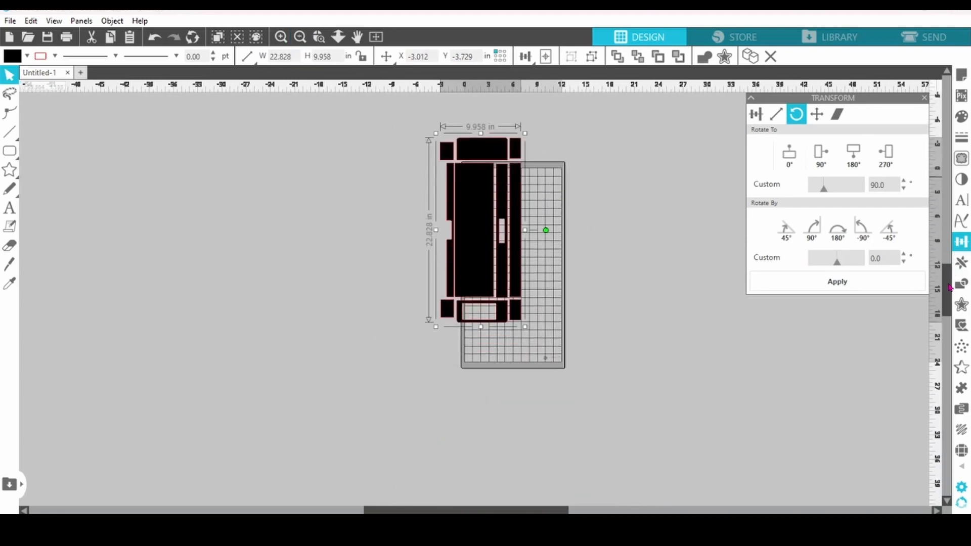
{"action": "left_click", "coordinate": [300, 37]}
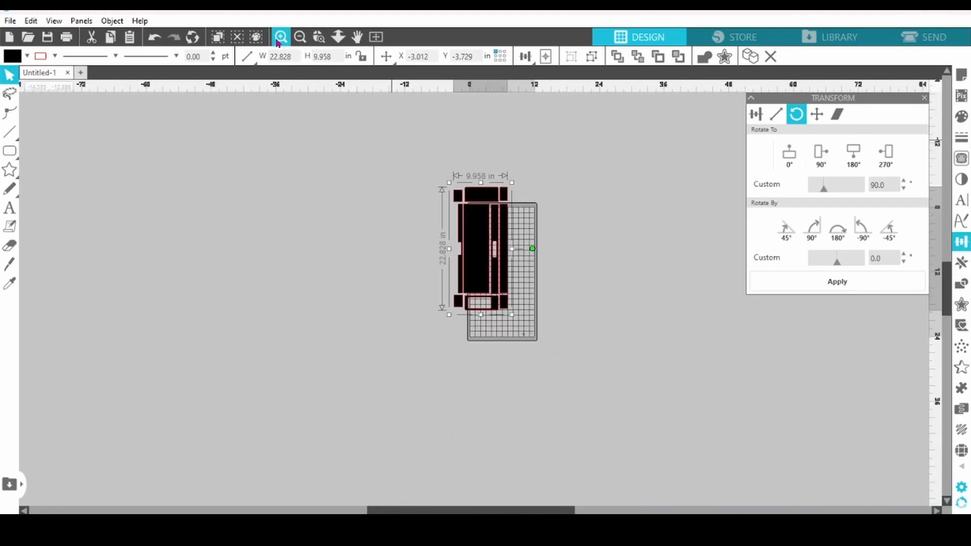
{"action": "left_click", "coordinate": [281, 37]}
{"action": "left_click", "coordinate": [280, 37]}
{"action": "left_click", "coordinate": [281, 37]}
{"action": "left_click_drag", "start_coordinate": [948, 293], "coordinate": [943, 272]}
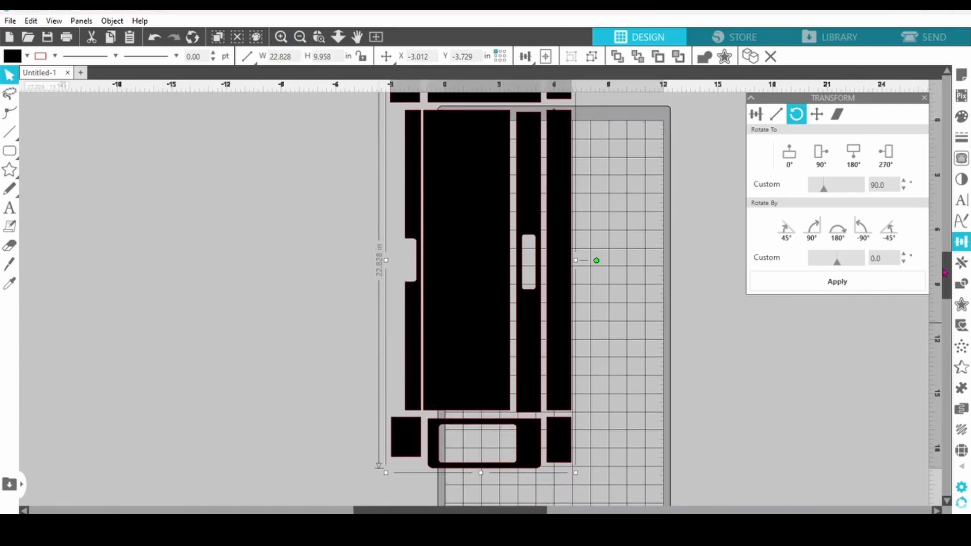
{"action": "left_click", "coordinate": [300, 38]}
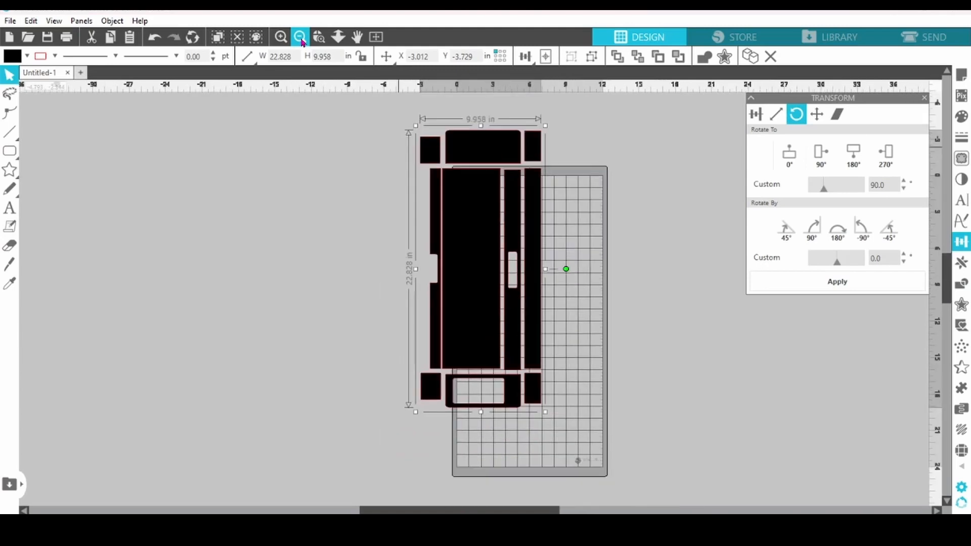
{"action": "left_click_drag", "start_coordinate": [462, 219], "coordinate": [506, 261]}
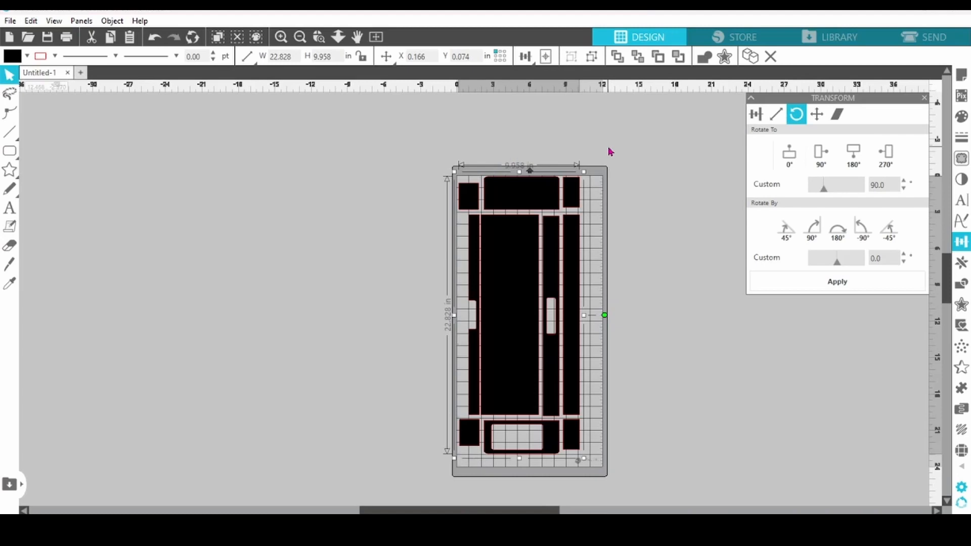
- Ungroup the template and move the two small left-hand corner blocks off the mat to its right
{"action": "right_click", "coordinate": [535, 160]}
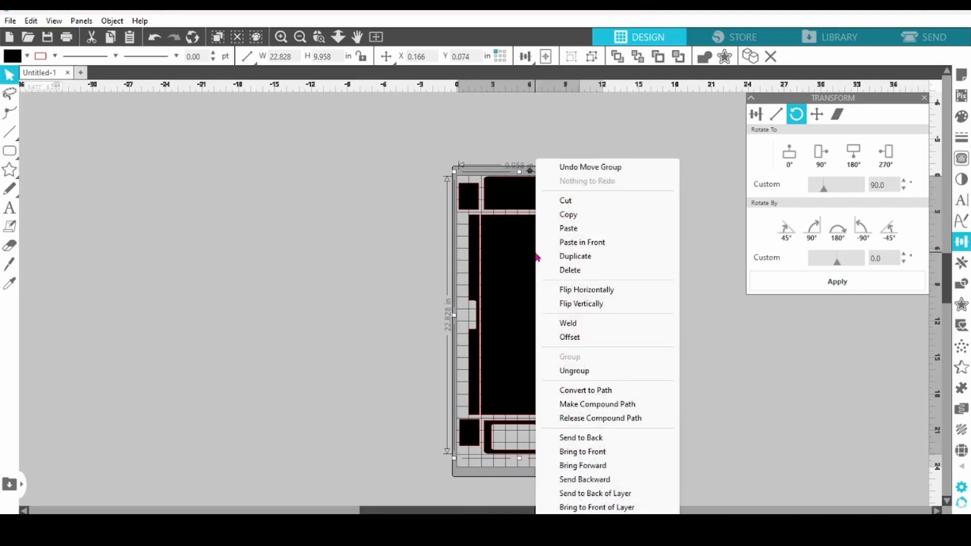
{"action": "left_click", "coordinate": [571, 374]}
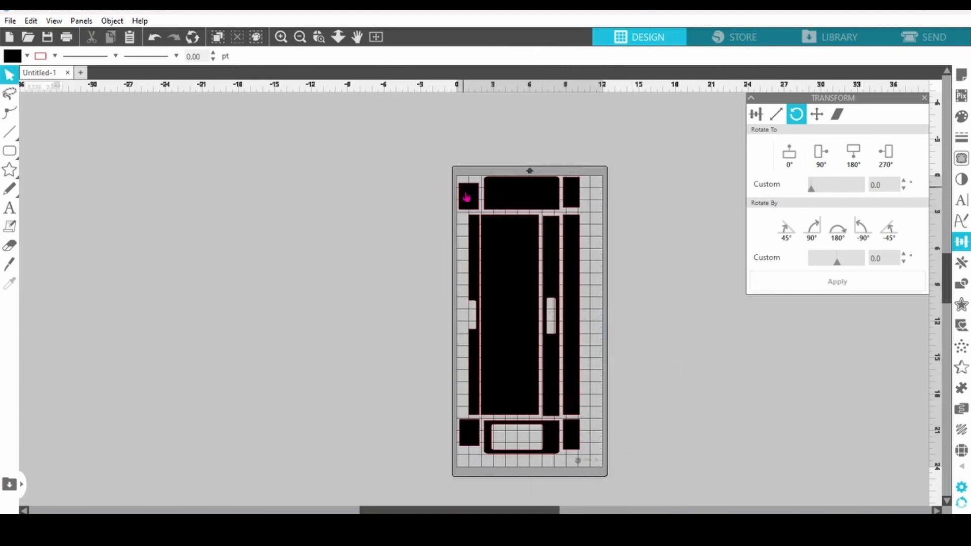
{"action": "left_click_drag", "start_coordinate": [463, 196], "coordinate": [635, 174]}
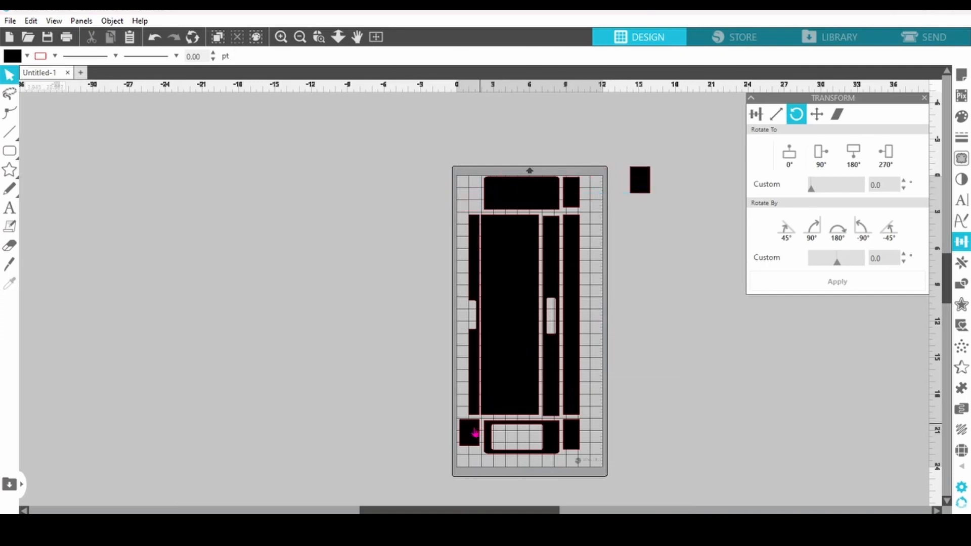
{"action": "left_click_drag", "start_coordinate": [470, 433], "coordinate": [651, 284]}
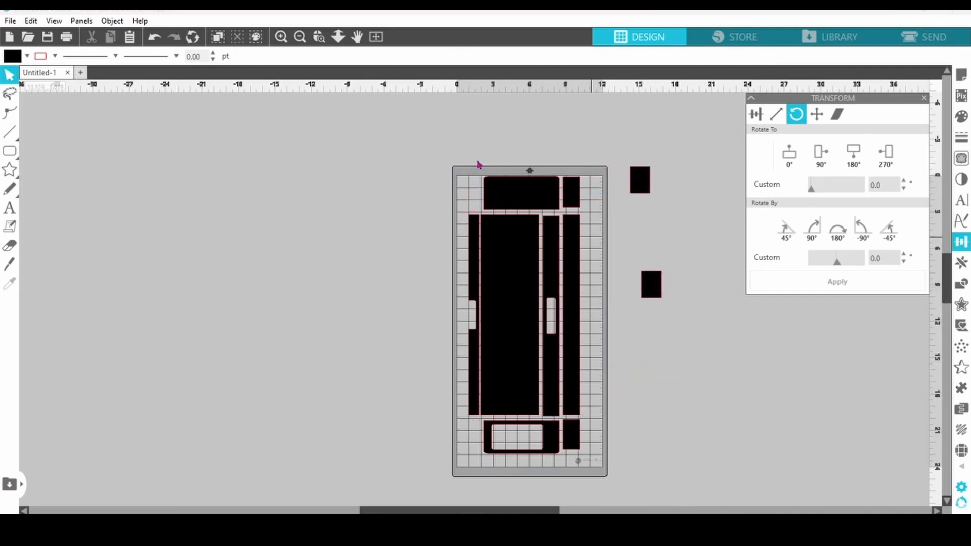
- Shift the long panels and the pieces above them to the mat's left edge and close the gaps between the right-hand long strips
{"action": "left_click_drag", "start_coordinate": [448, 148], "coordinate": [562, 399]}
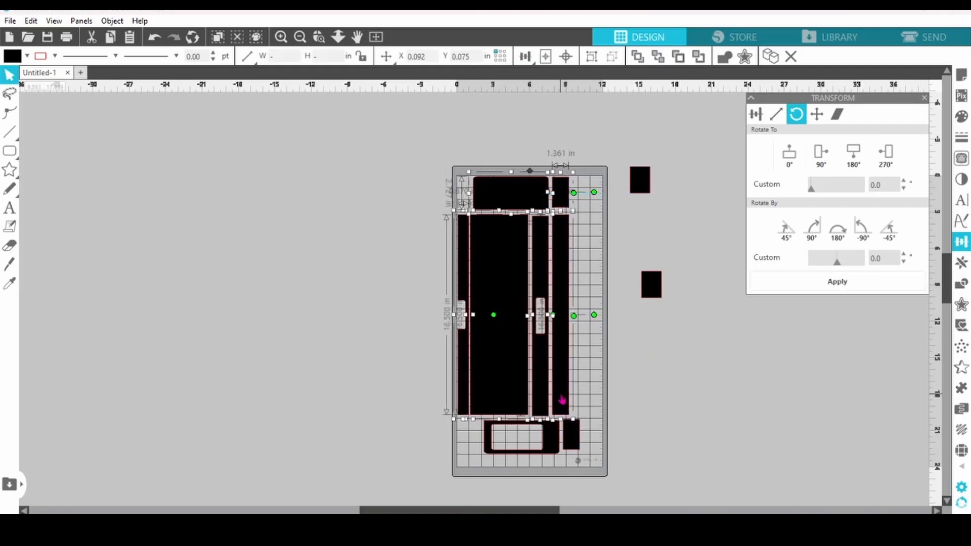
{"action": "left_click", "coordinate": [574, 272]}
{"action": "left_click_drag", "start_coordinate": [575, 253], "coordinate": [544, 261]}
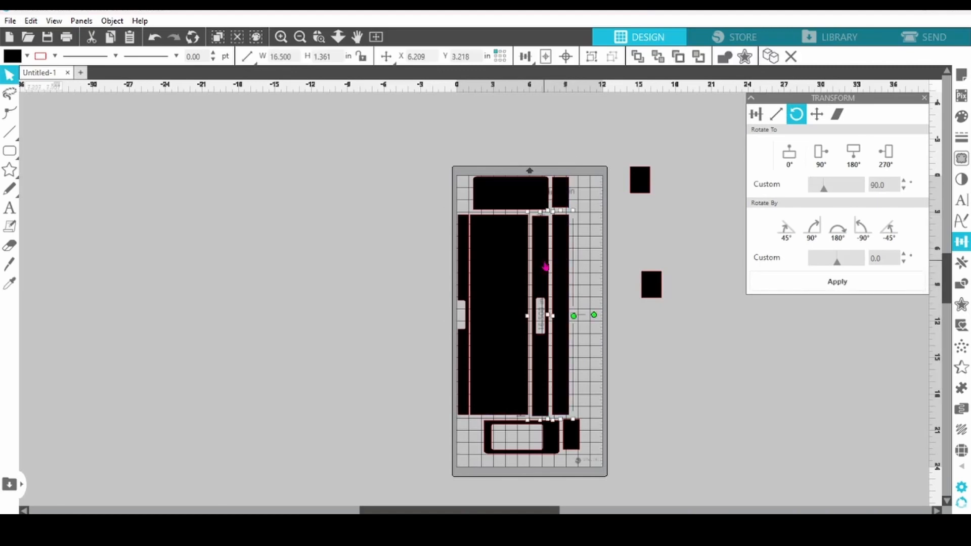
{"action": "key", "text": "Left"}
{"action": "key", "text": "Left"}
{"action": "key", "text": "Left"}
{"action": "key", "text": "Left"}
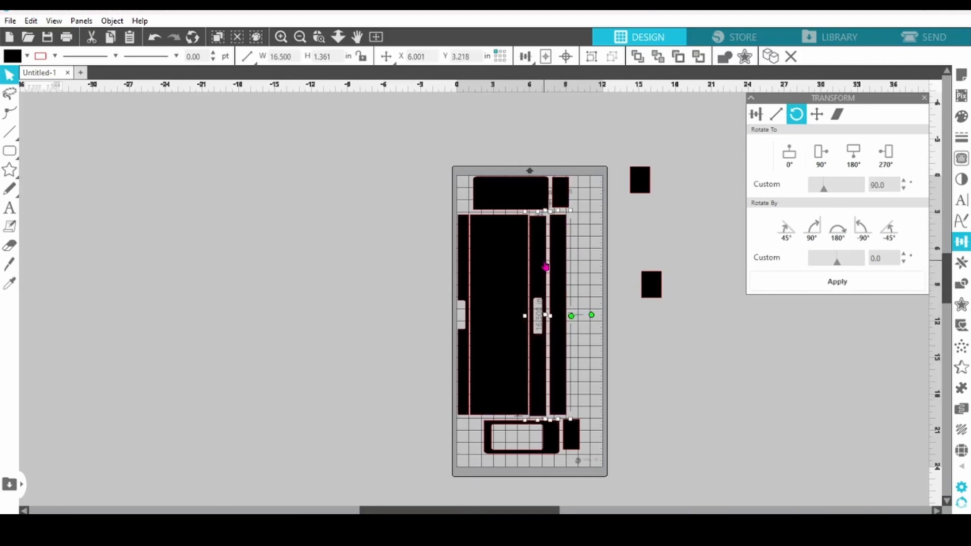
{"action": "left_click", "coordinate": [617, 251]}
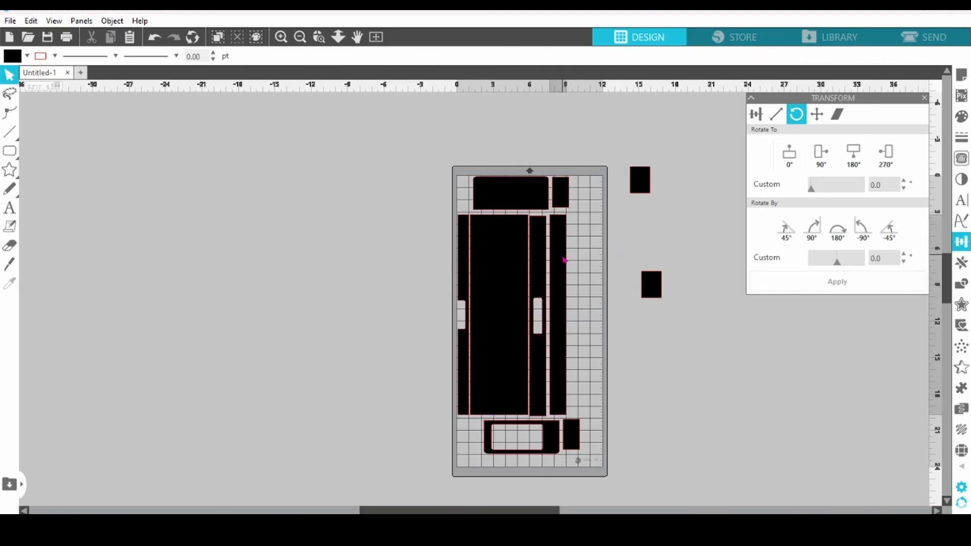
{"action": "left_click", "coordinate": [564, 260]}
{"action": "key", "text": "Left"}
{"action": "key", "text": "Left"}
{"action": "key", "text": "Left"}
{"action": "key", "text": "Left"}
- Shift the upper pieces left and place the two off-mat blocks beside them to form one row along the mat's upper edge
{"action": "left_click", "coordinate": [464, 166]}
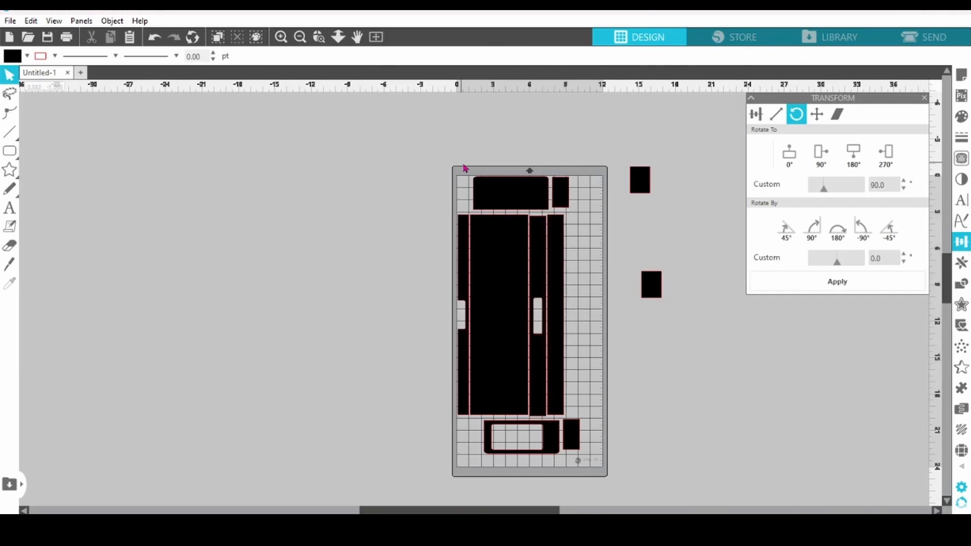
{"action": "left_click_drag", "start_coordinate": [464, 167], "coordinate": [552, 189]}
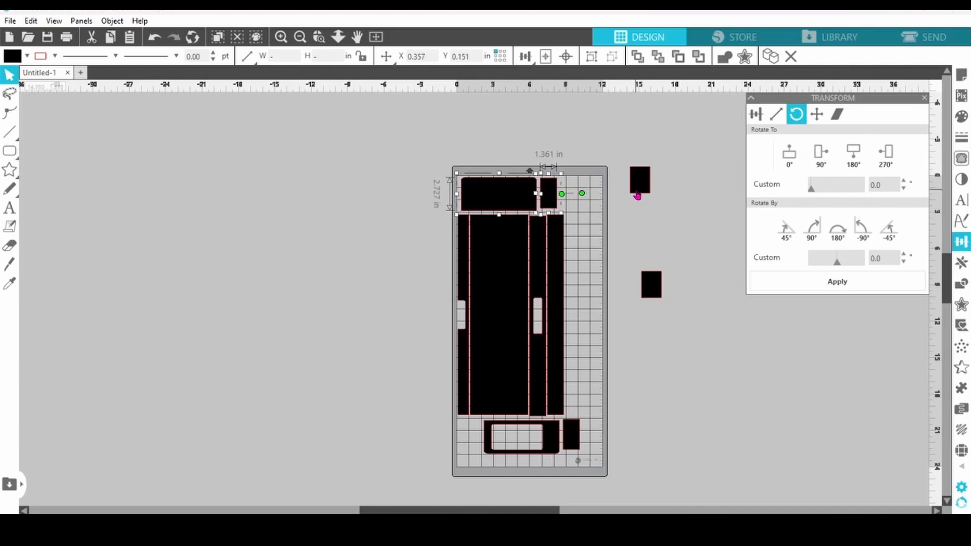
{"action": "left_click_drag", "start_coordinate": [637, 194], "coordinate": [568, 206]}
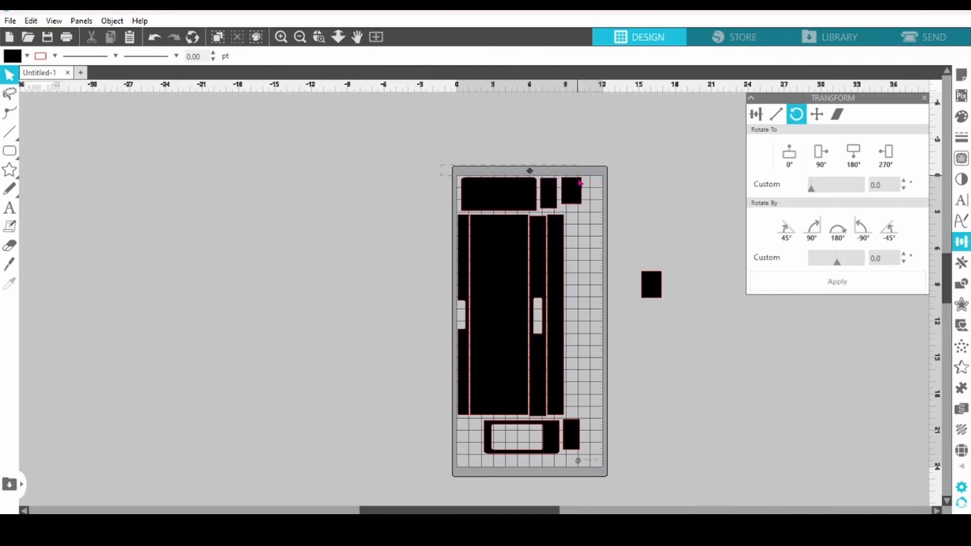
{"action": "left_click_drag", "start_coordinate": [441, 166], "coordinate": [622, 210]}
{"action": "key", "text": "Left"}
{"action": "key", "text": "Left"}
{"action": "key", "text": "Left"}
{"action": "key", "text": "Left"}
{"action": "key", "text": "Left"}
{"action": "left_click_drag", "start_coordinate": [657, 283], "coordinate": [598, 193]}
- Move the remaining small block under the upper row, rotate the windowed panel to 0° and place it below that block
{"action": "left_click_drag", "start_coordinate": [574, 449], "coordinate": [643, 285]}
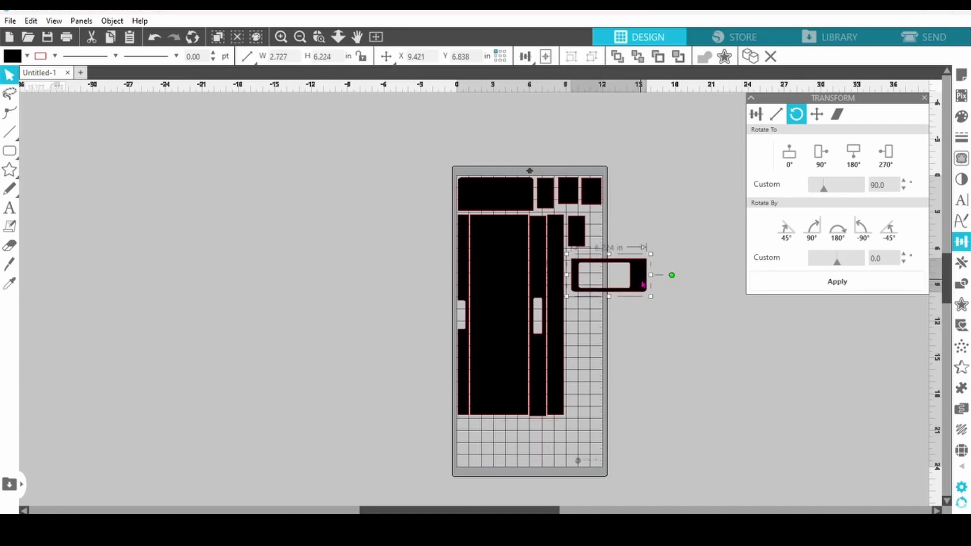
{"action": "left_click", "coordinate": [789, 152]}
{"action": "left_click_drag", "start_coordinate": [620, 254], "coordinate": [596, 270]}
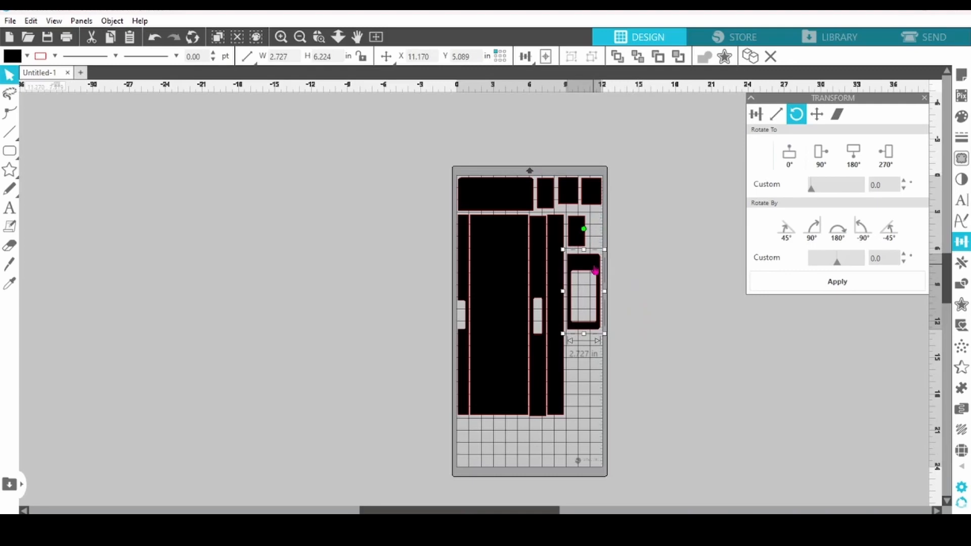
- Go to the cut setup for the design and set the material to Copy Paper, Medium (20lb)
{"action": "left_click", "coordinate": [916, 44]}
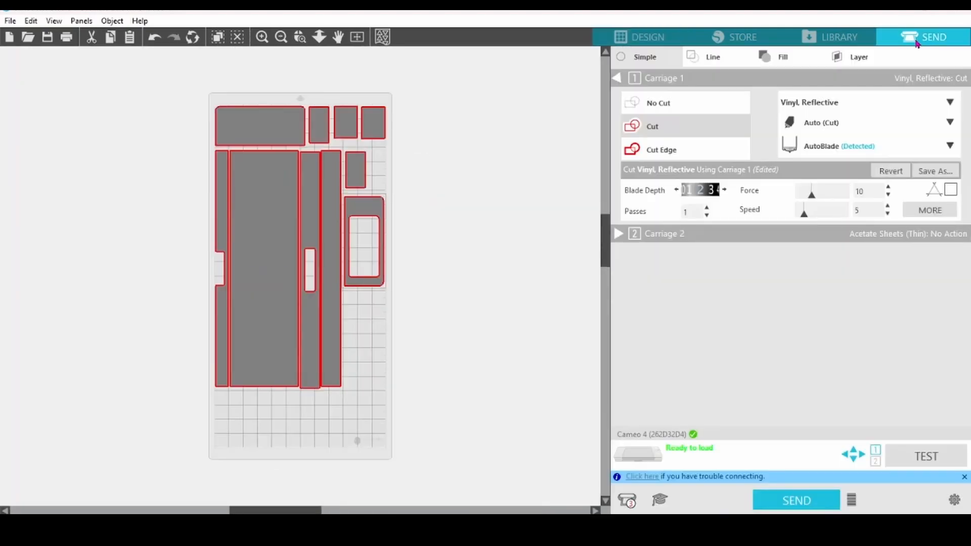
{"action": "left_click", "coordinate": [949, 100]}
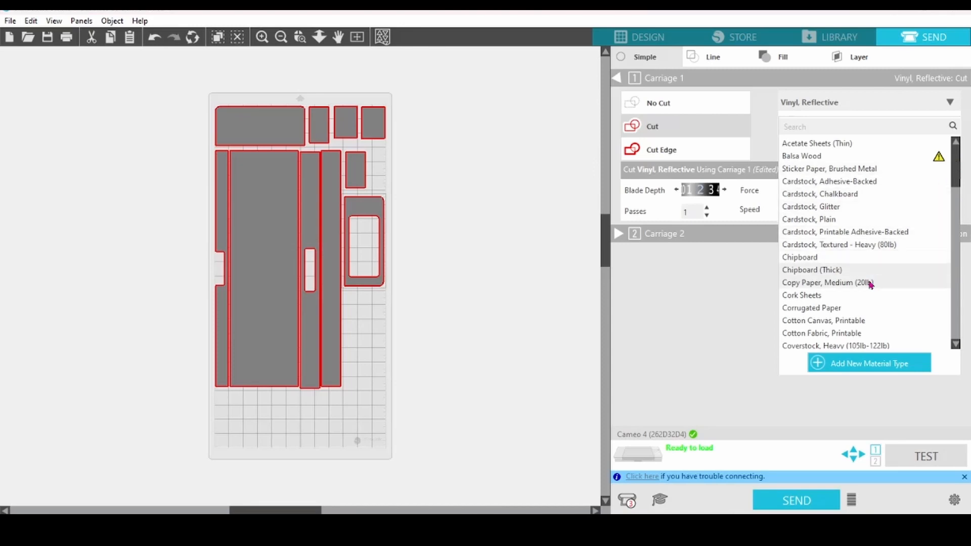
{"action": "left_click", "coordinate": [840, 288]}
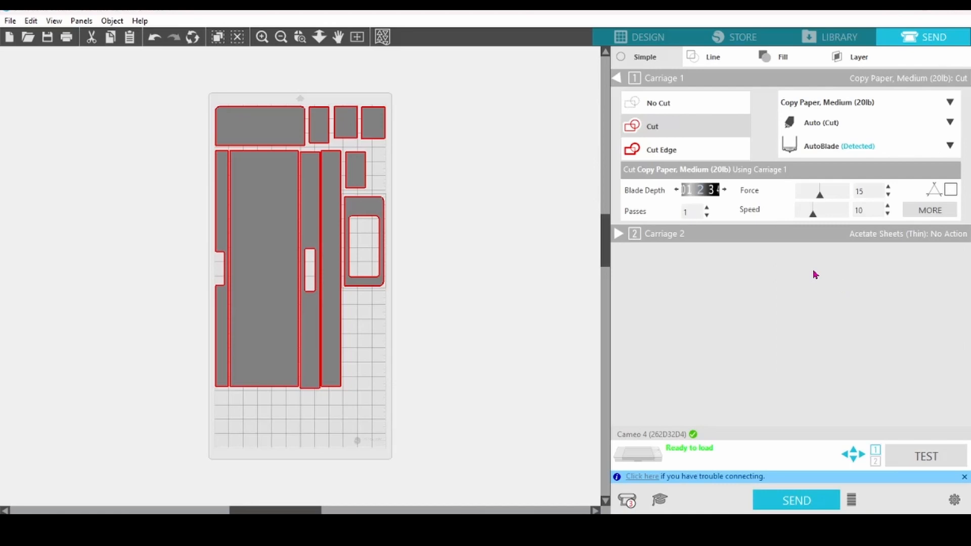